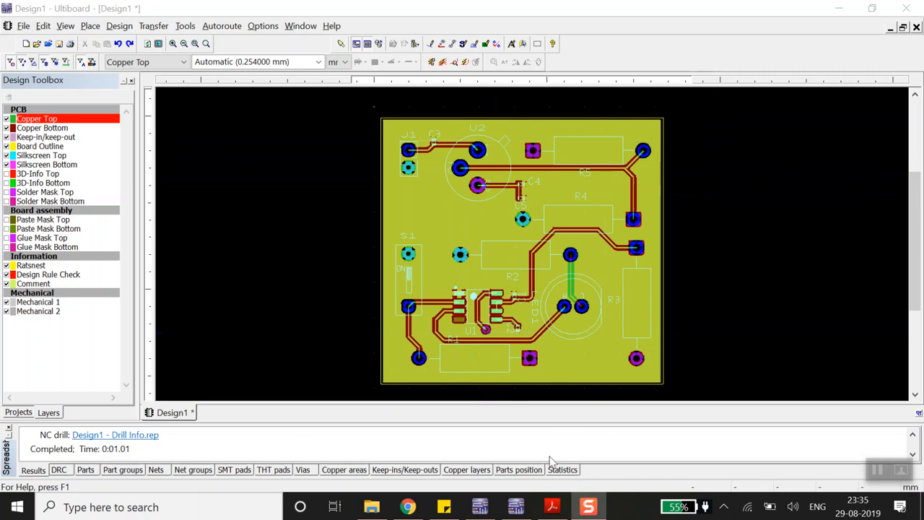
Step: Consult the SIM39EA recommended PCB decal in the datasheet, then start Ultiboard's Part wizard with SMT (surface mount) technology
click(552, 505)
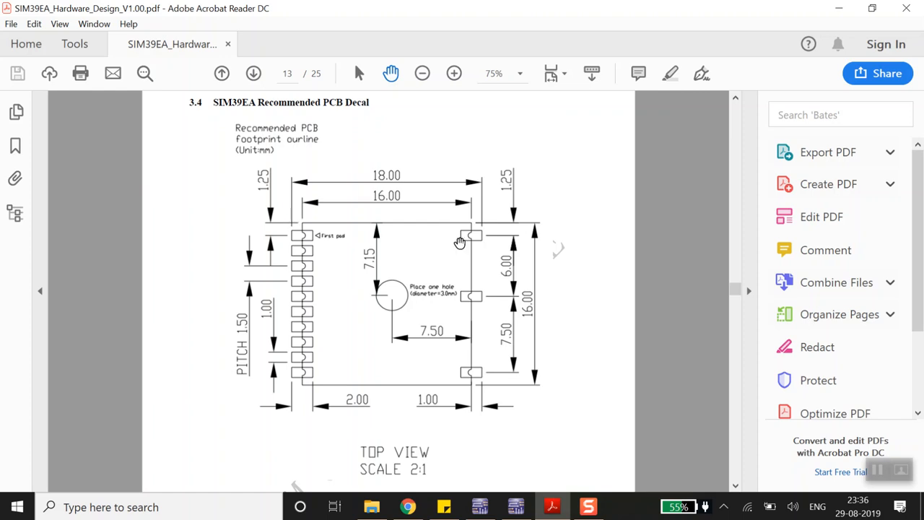
click(514, 509)
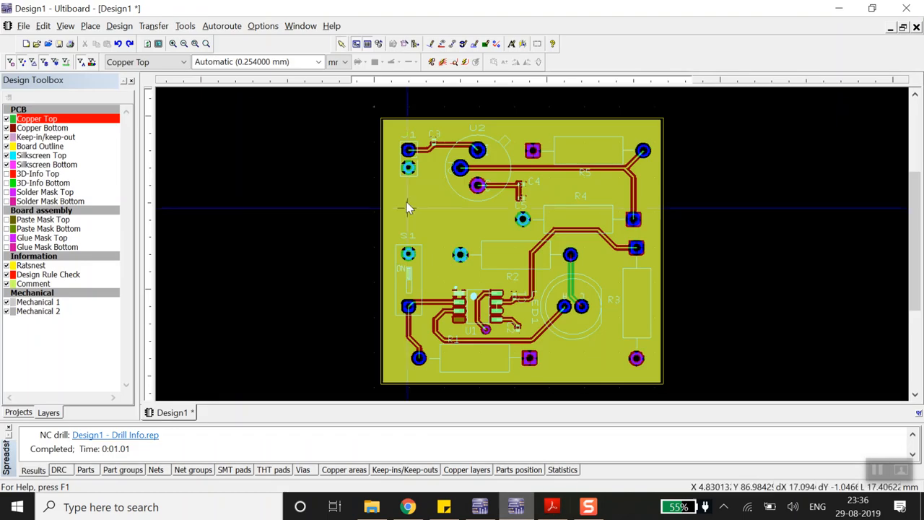
click(186, 25)
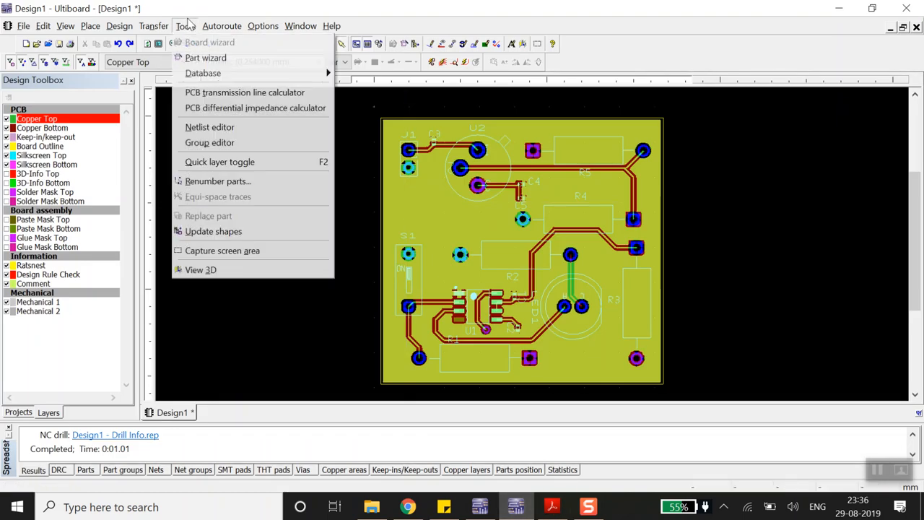
click(197, 61)
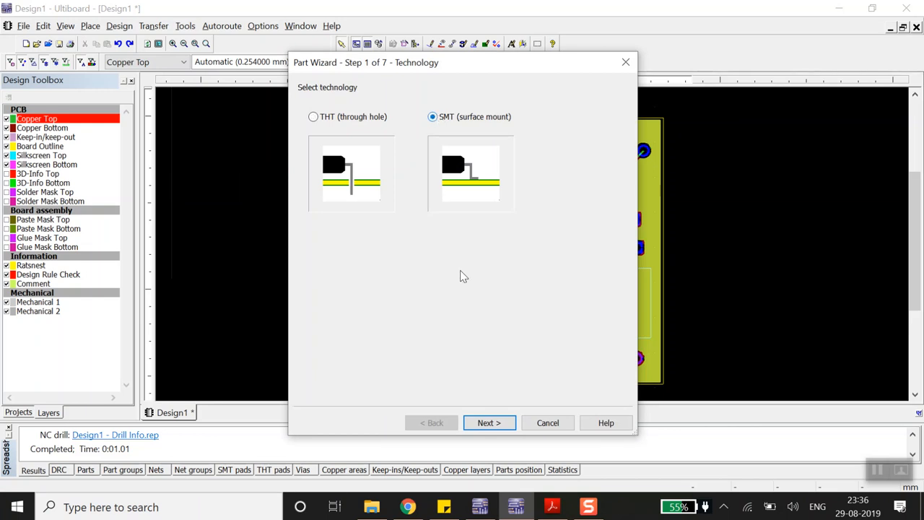
click(552, 507)
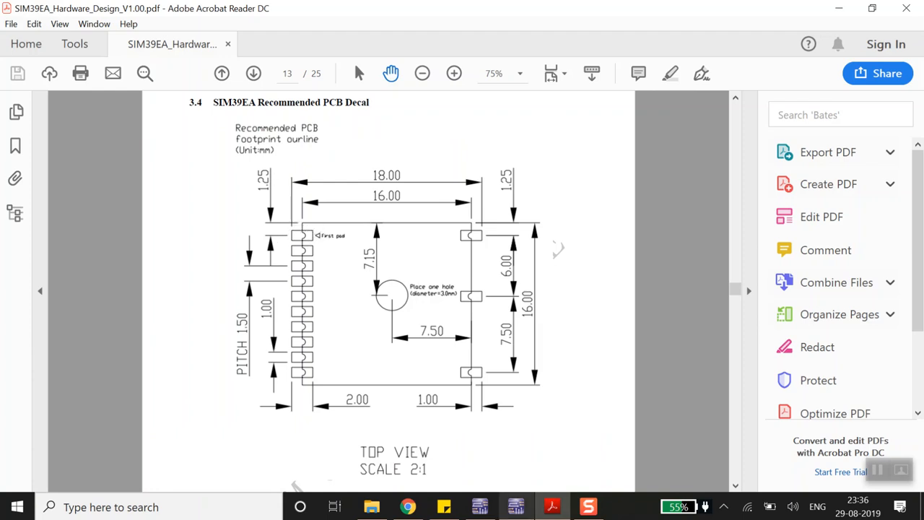
click(514, 507)
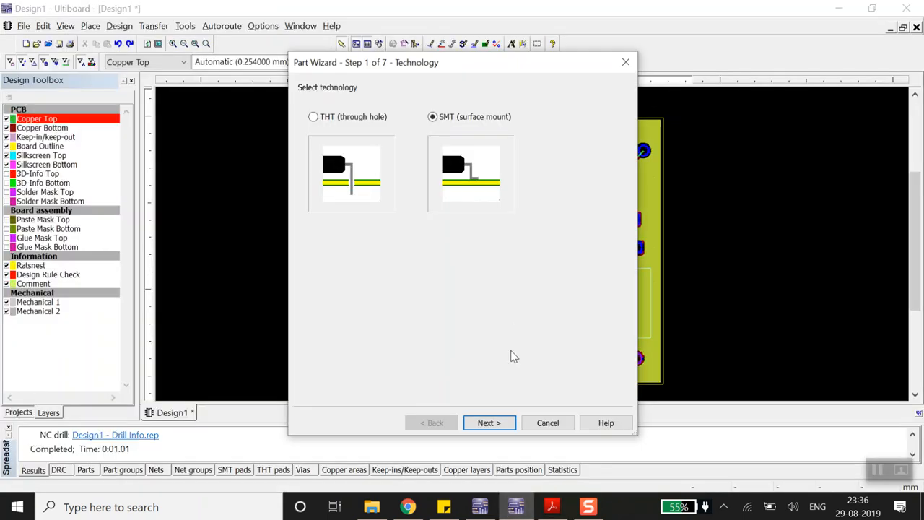
click(491, 420)
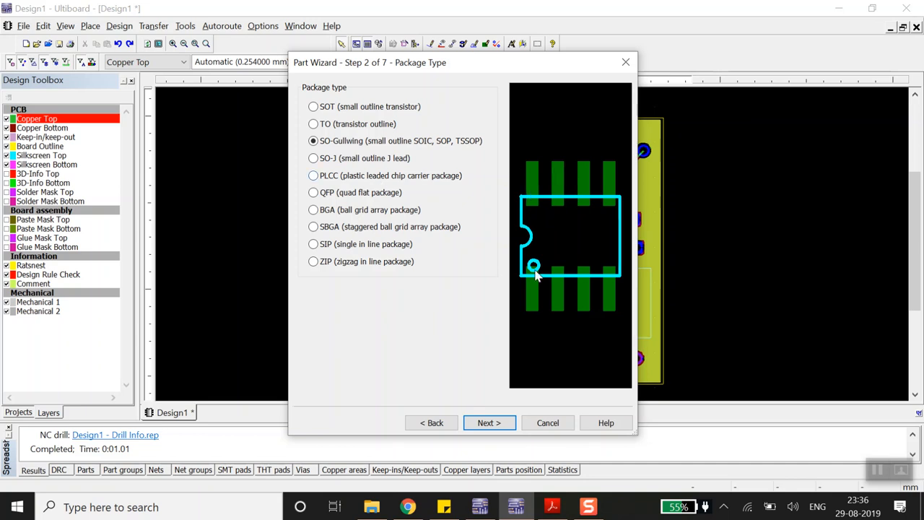
Step: Preview the wizard's package types from SO-J through ZIP, returning to QFP (quad flat package)
click(313, 159)
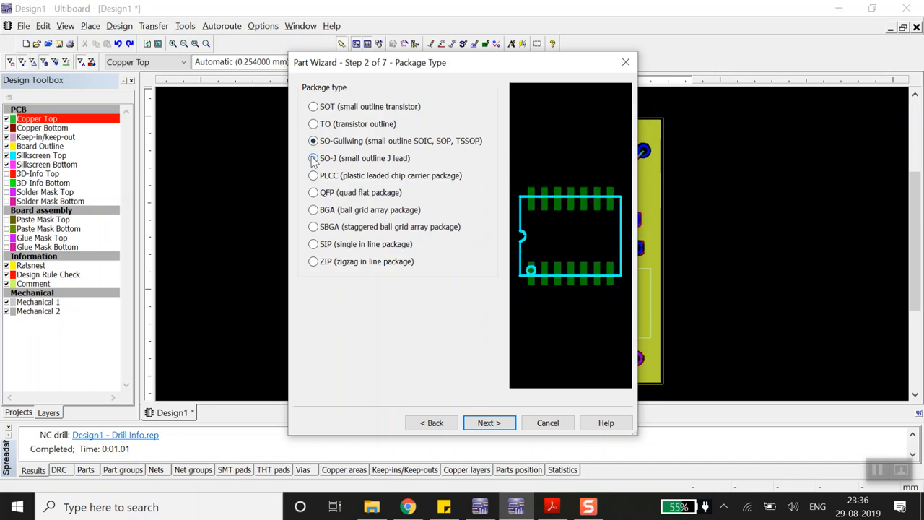
click(314, 176)
click(313, 193)
click(314, 209)
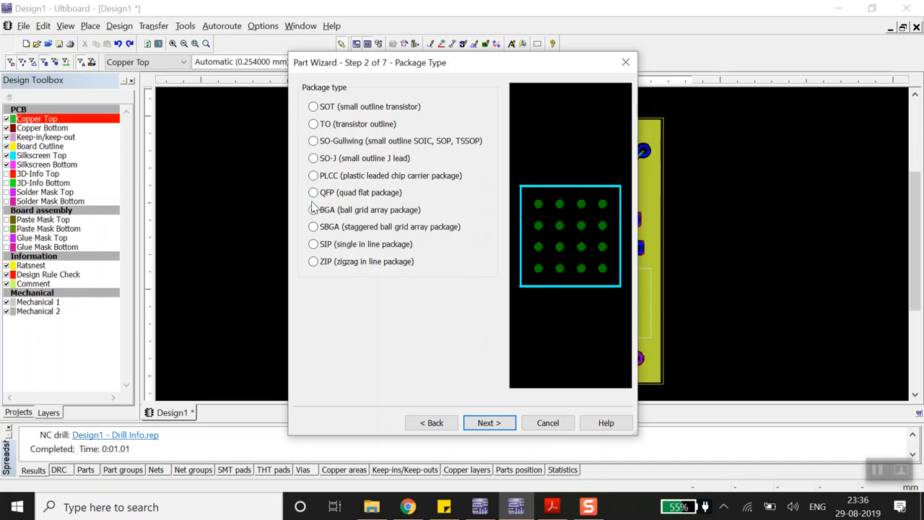
click(314, 227)
click(314, 244)
click(314, 261)
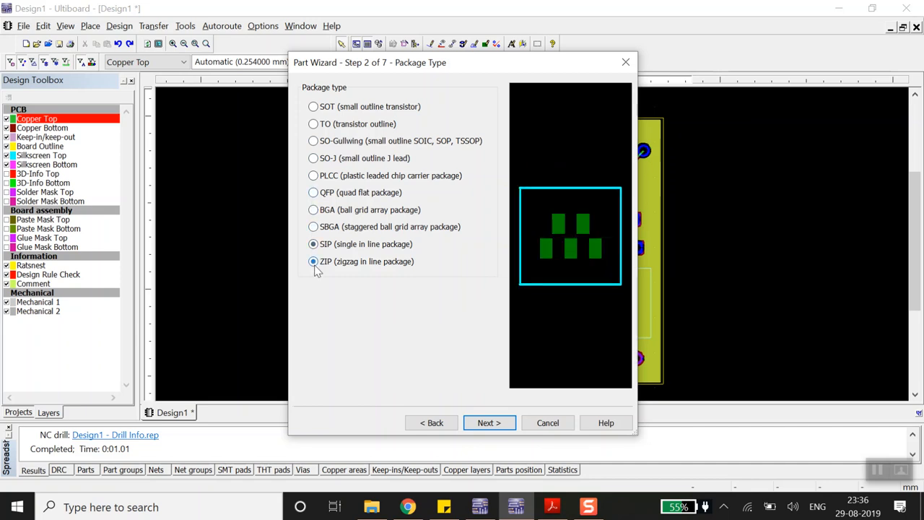
click(313, 192)
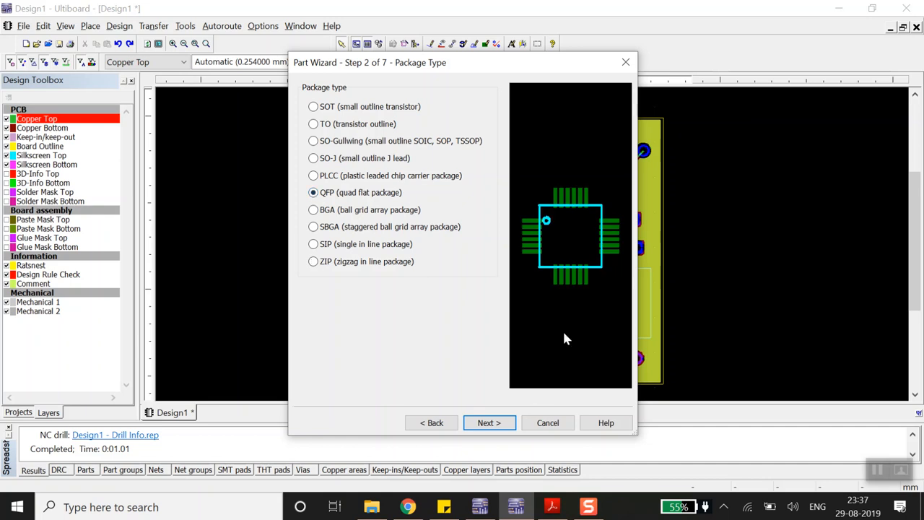
Step: Compare the PLCC, SO-J and QFP layouts with the SIM39EA decal drawing and choose QFP (quad flat package) as the package type
click(553, 506)
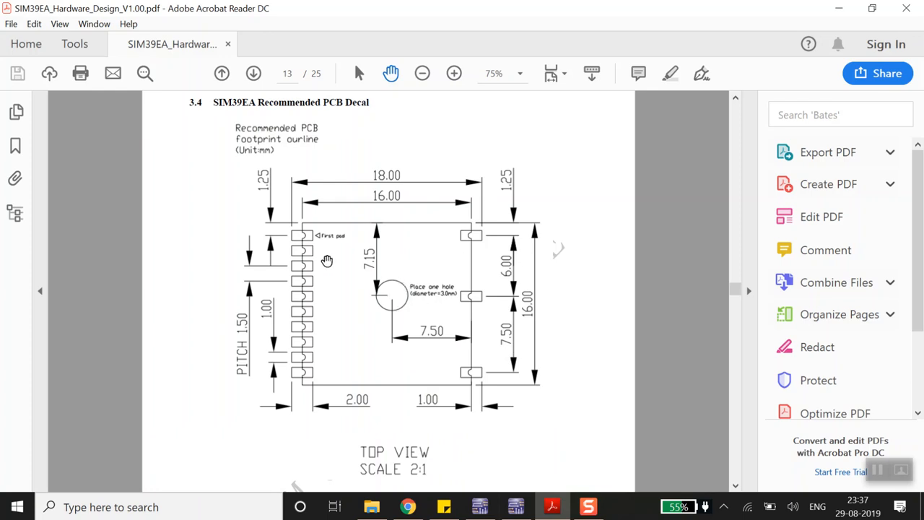
click(512, 511)
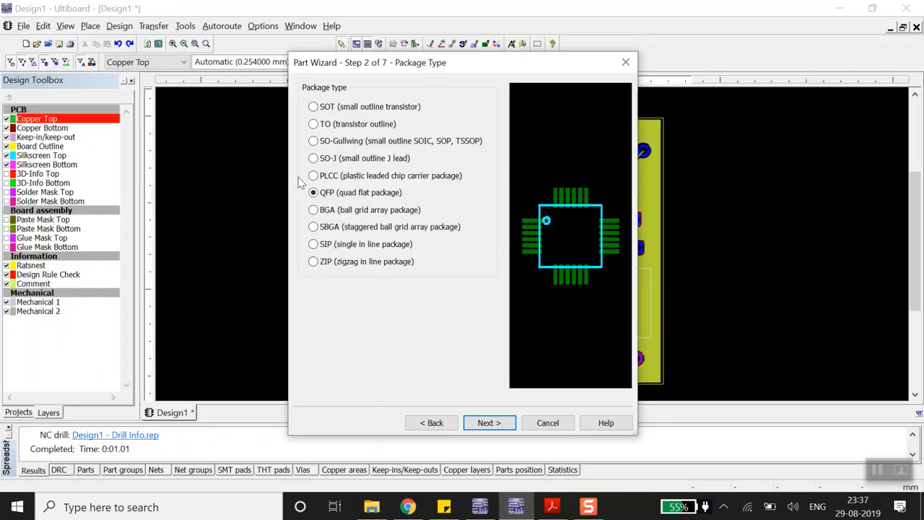
click(313, 176)
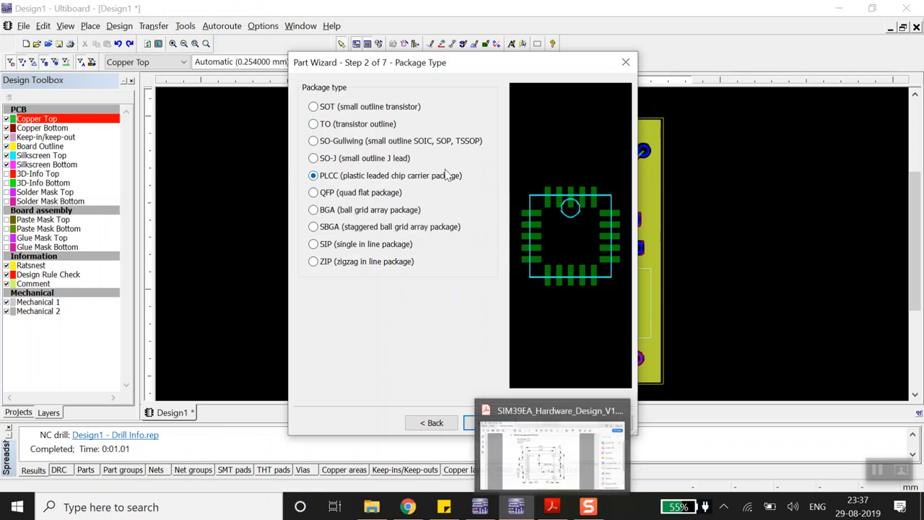
click(553, 508)
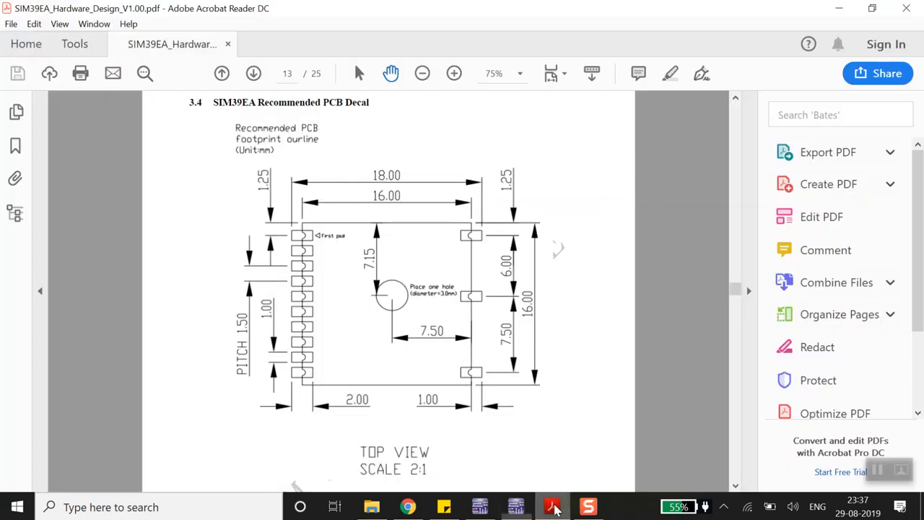
click(516, 507)
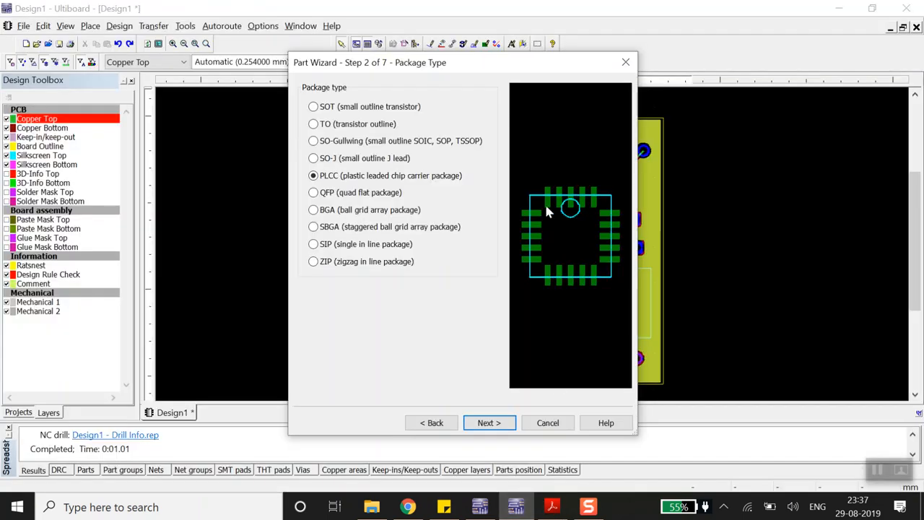
click(314, 159)
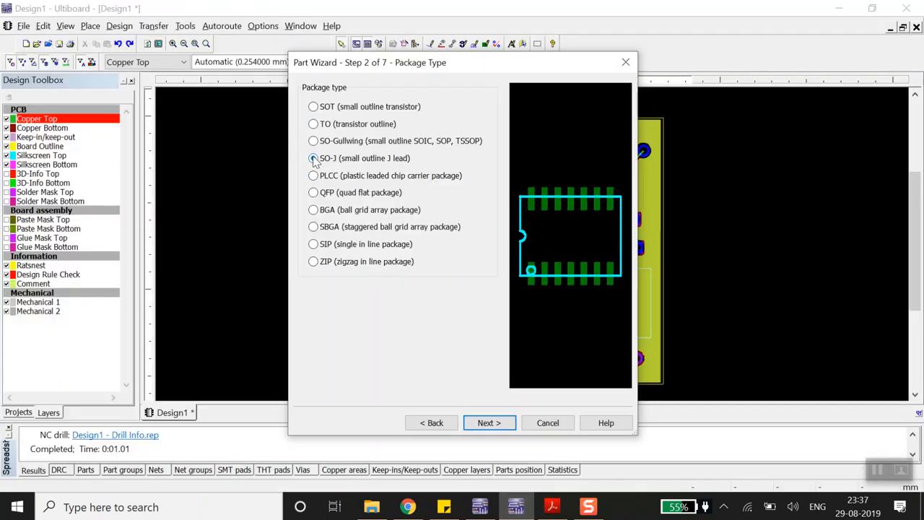
click(313, 176)
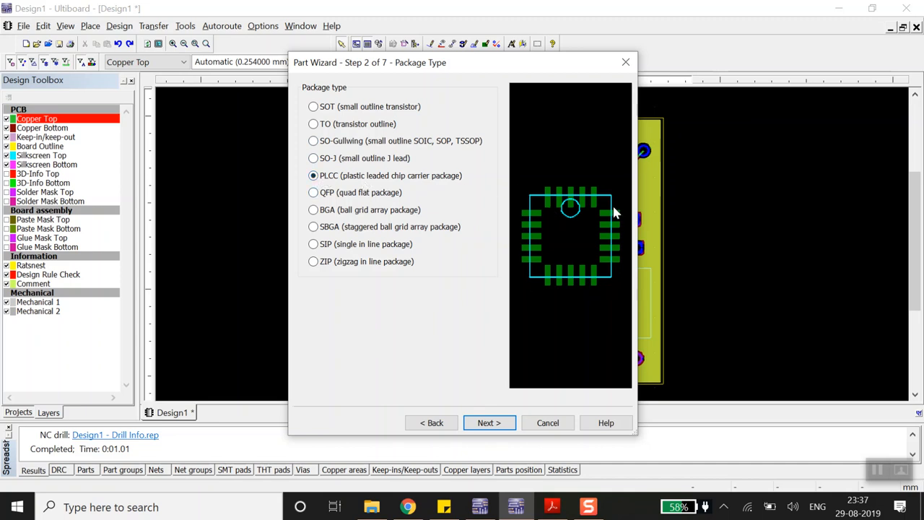
click(313, 158)
click(314, 192)
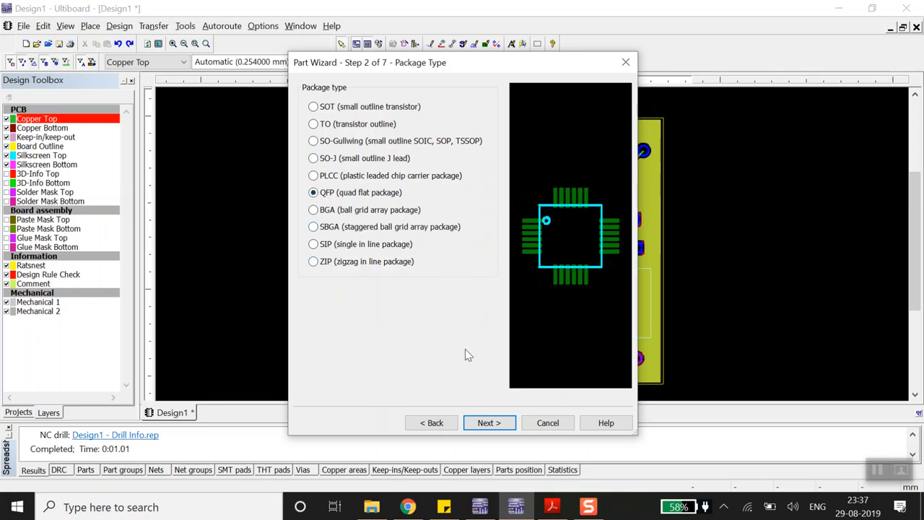
click(494, 423)
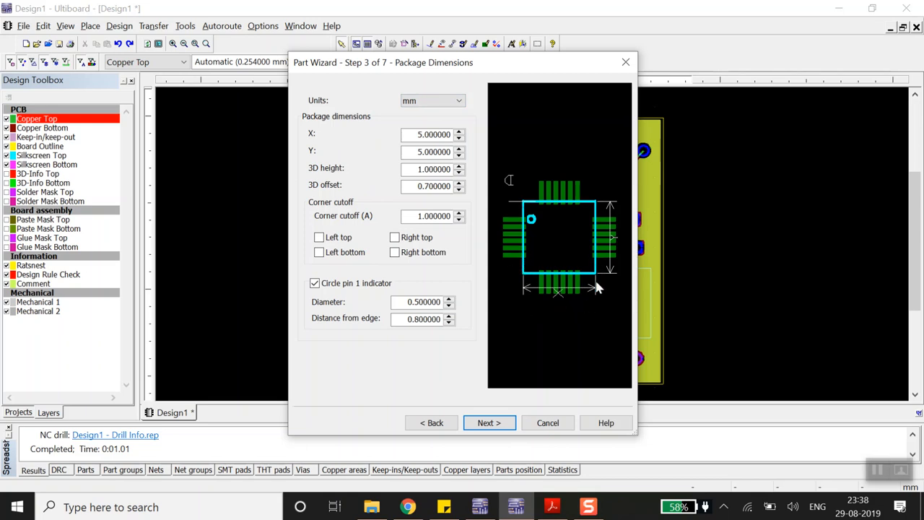
Step: Check the body size in the SIM39EA datasheet and set the package dimensions to X 16 mm, Y 16 mm and 3D height 4 mm
click(553, 506)
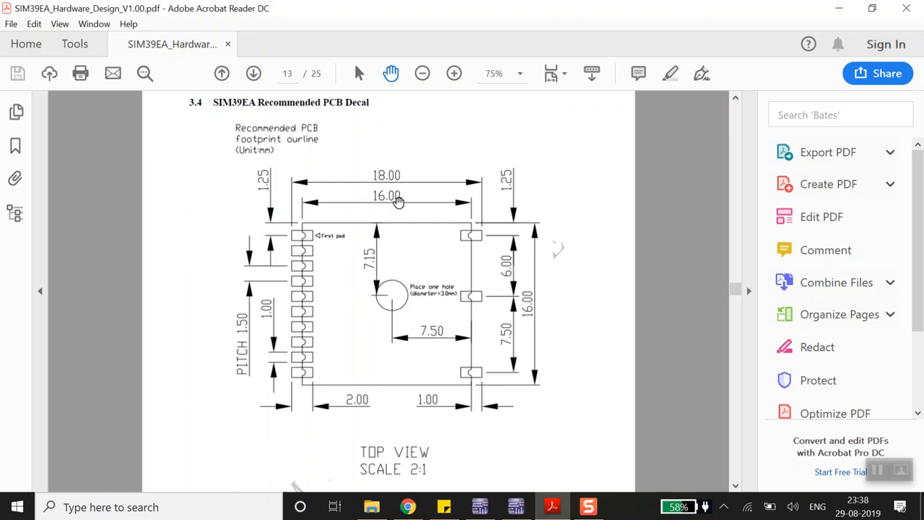
click(518, 508)
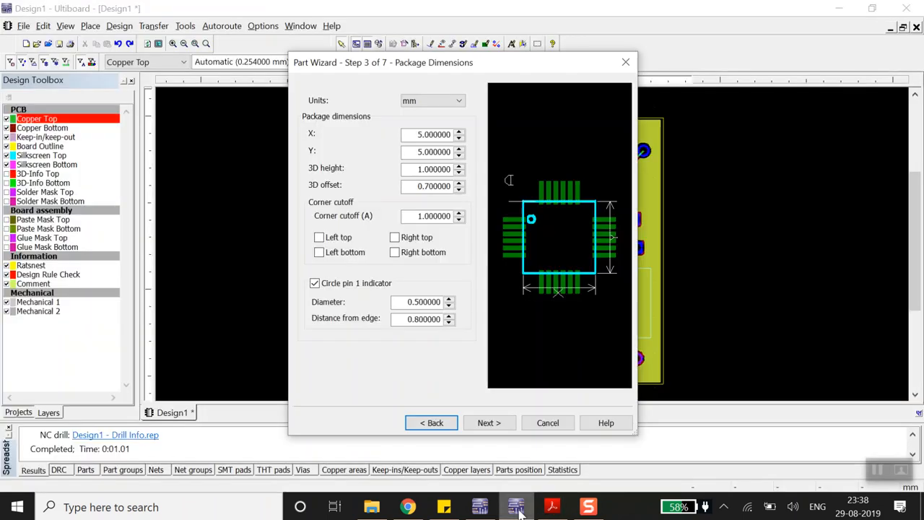
double_click(437, 137)
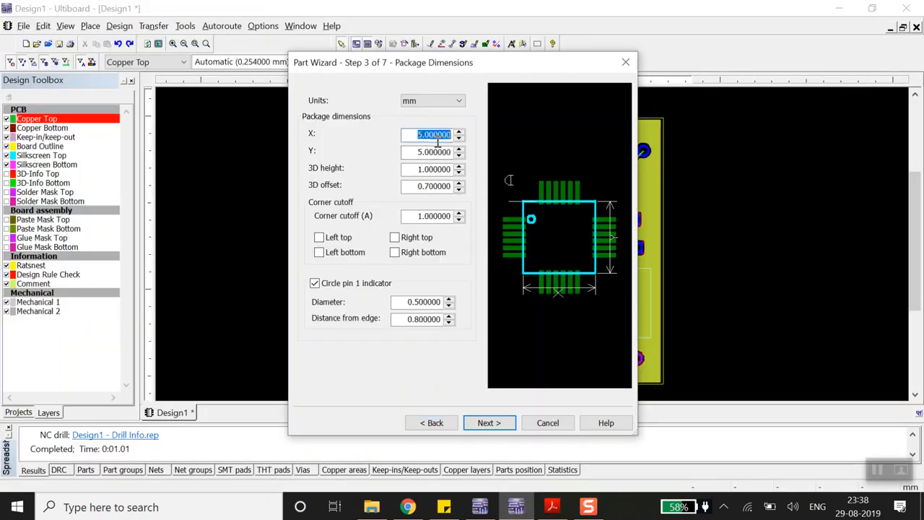
text(16)
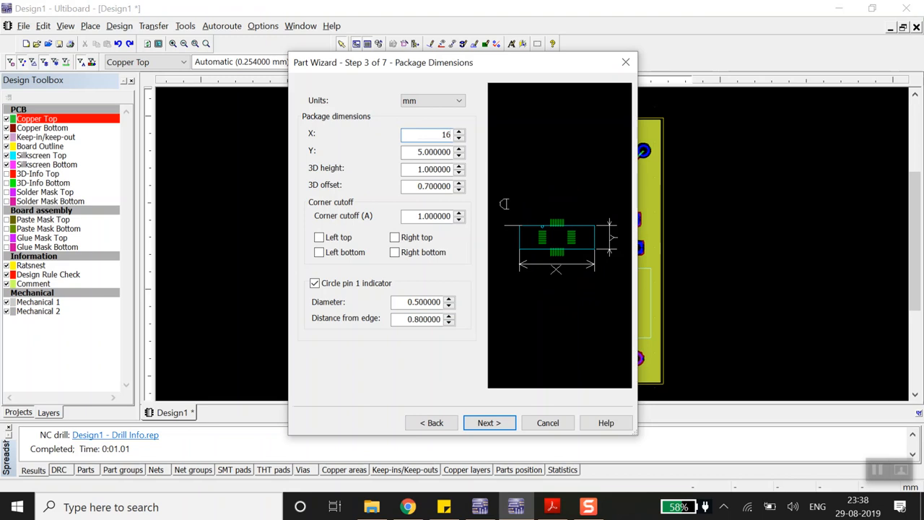
click(423, 151)
double_click(423, 152)
text(16)
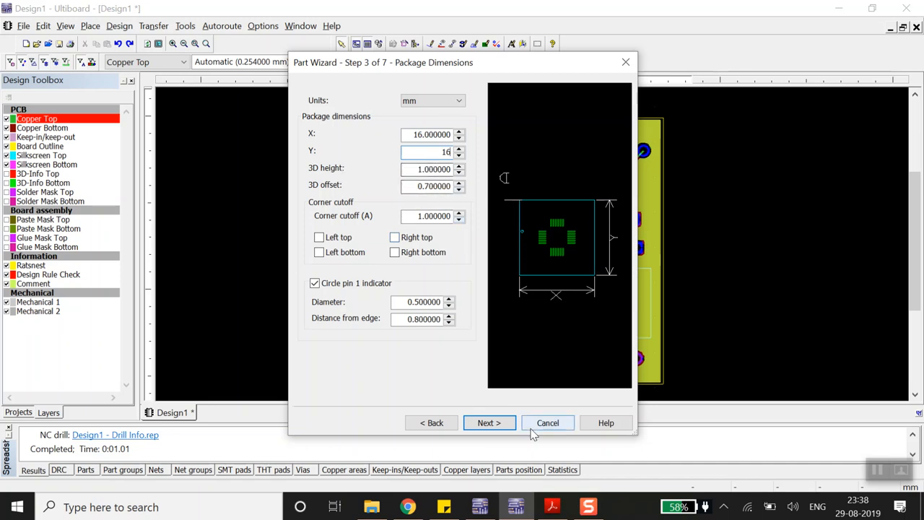
click(435, 169)
double_click(435, 168)
text(4)
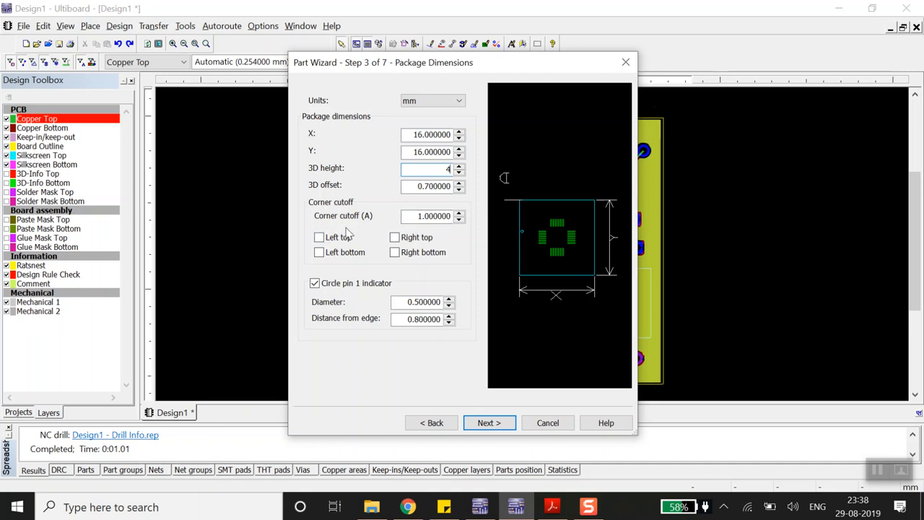
Step: Try the left top and left bottom corner cutoffs and toggle the circle pin 1 indicator, restoring each option
click(319, 238)
click(319, 238)
click(319, 238)
click(319, 238)
click(552, 507)
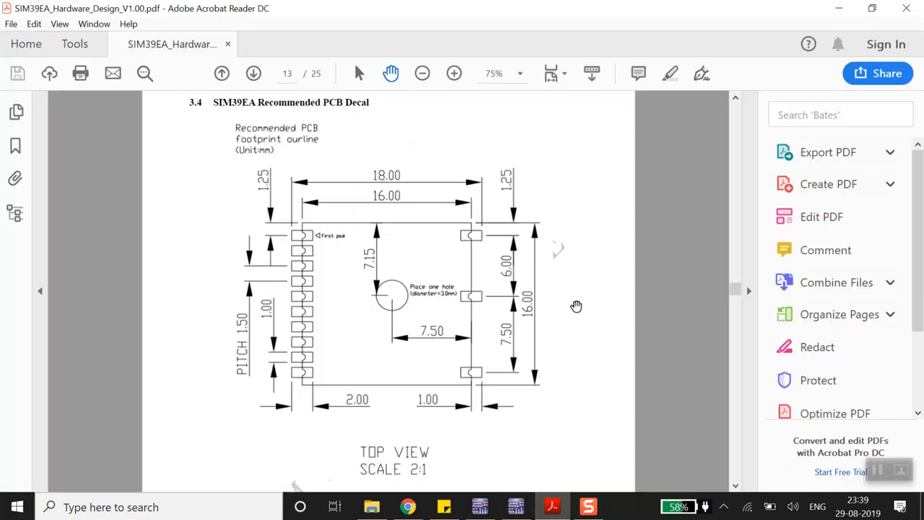
click(515, 507)
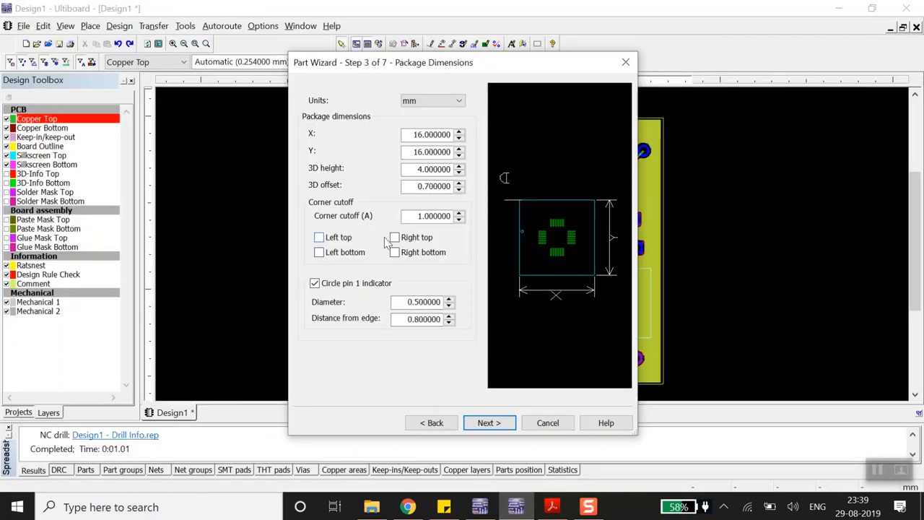
click(320, 256)
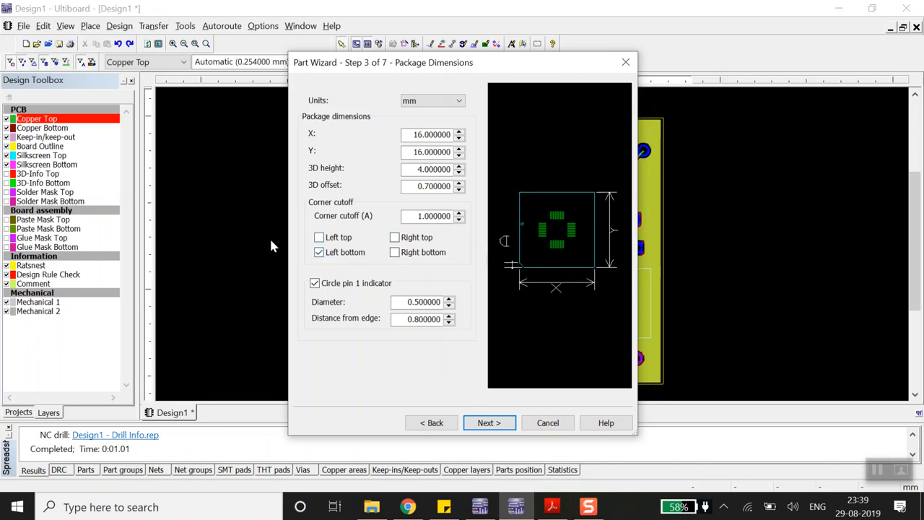
click(319, 253)
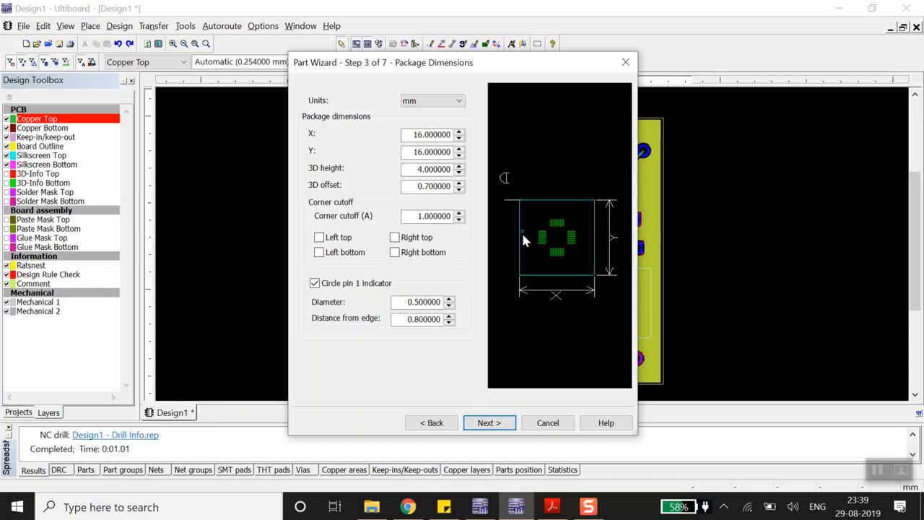
click(315, 284)
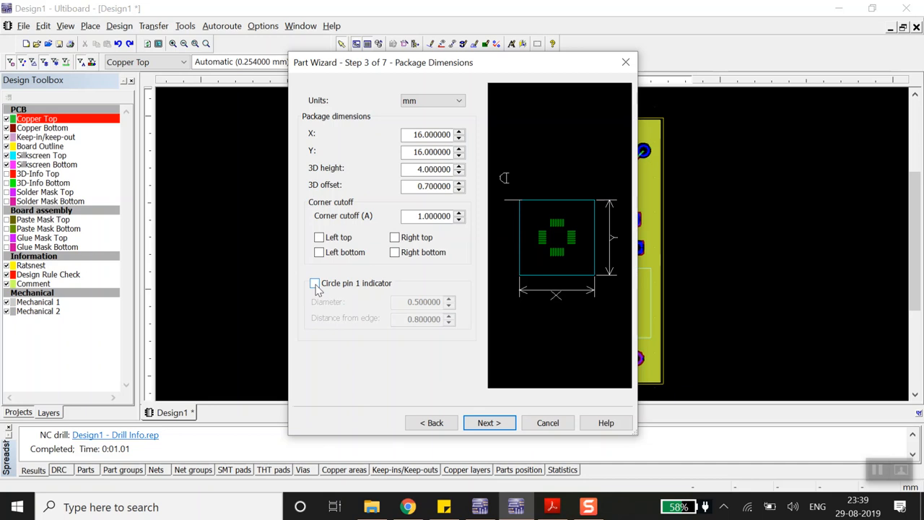
click(315, 284)
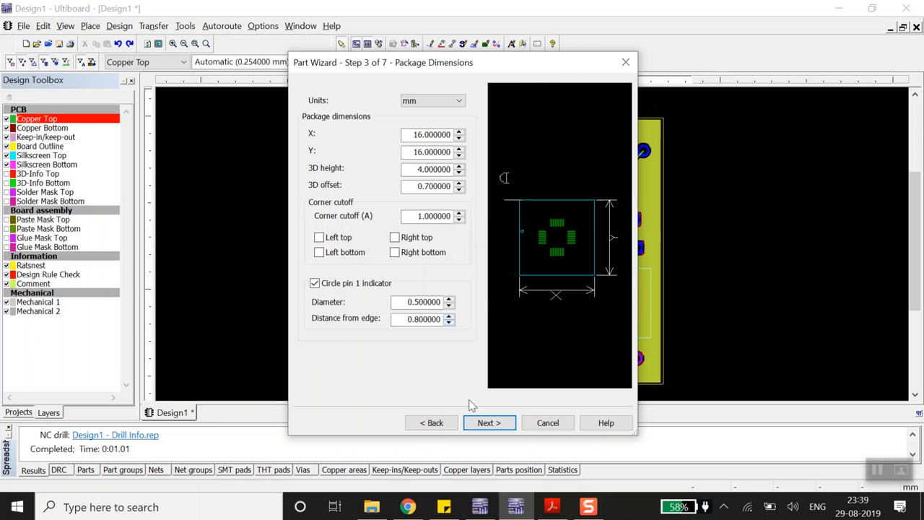
Step: Keep the remaining package and 3D color settings, check the pad width in the SIM39EA datasheet and set Rectangle X to 1 mm
click(486, 423)
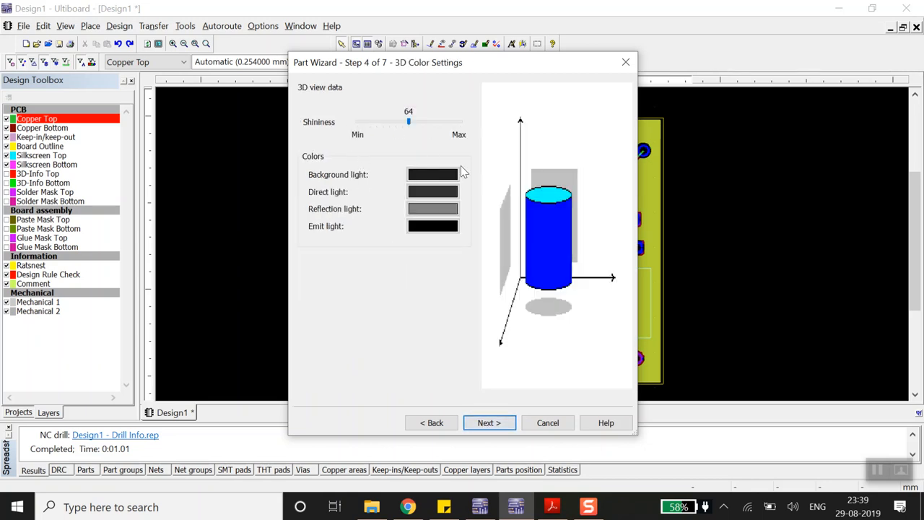
click(487, 423)
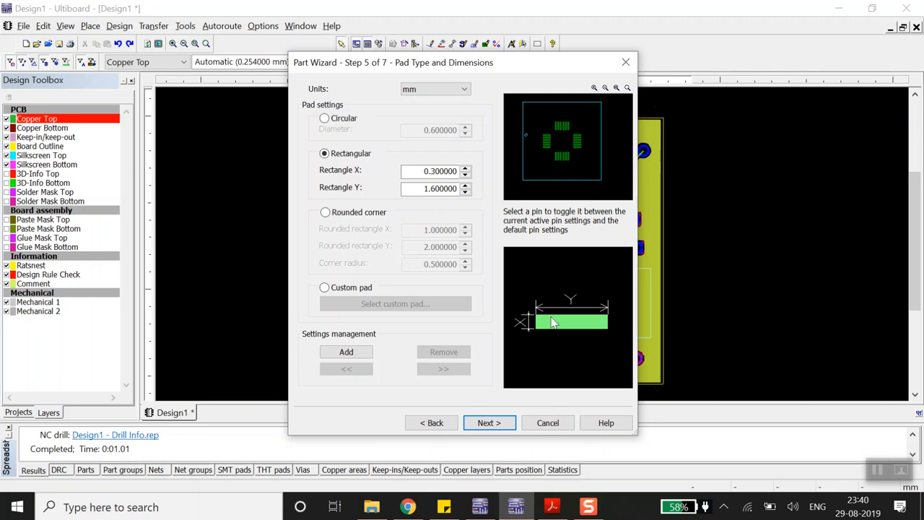
click(552, 508)
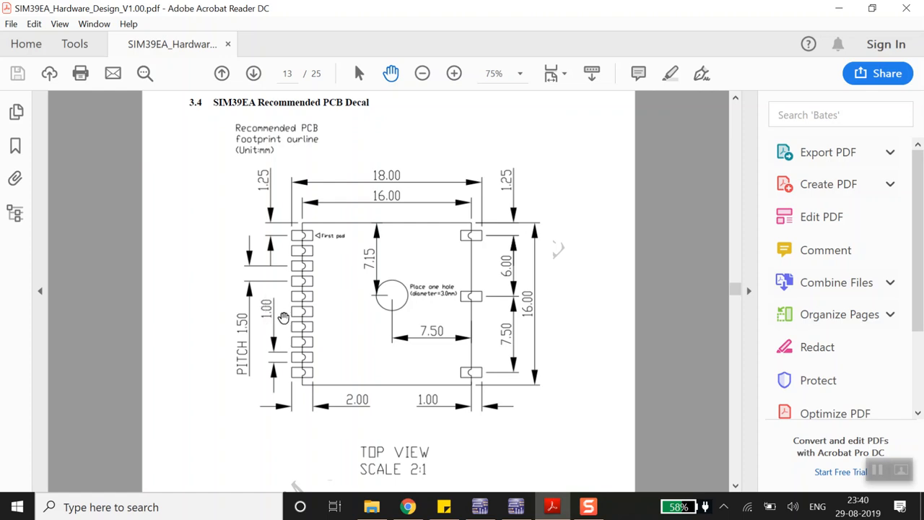
click(527, 508)
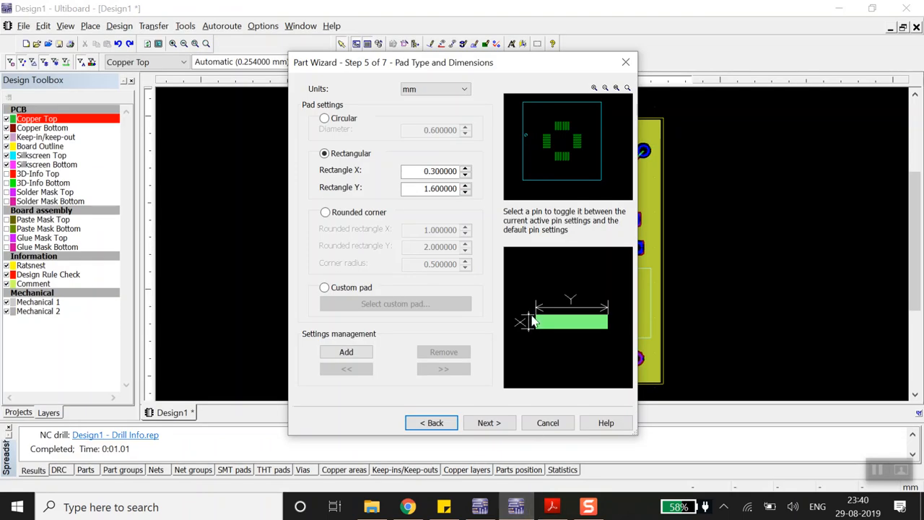
click(435, 171)
double_click(436, 171)
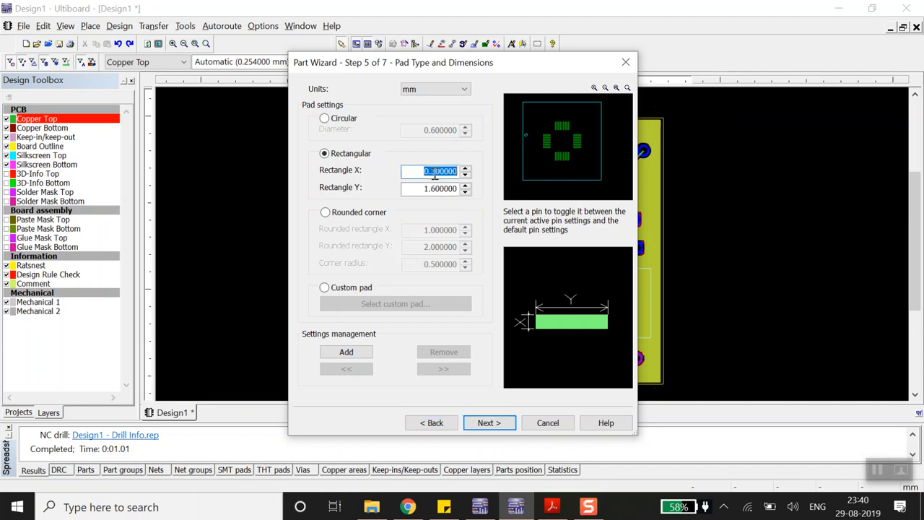
text(1)
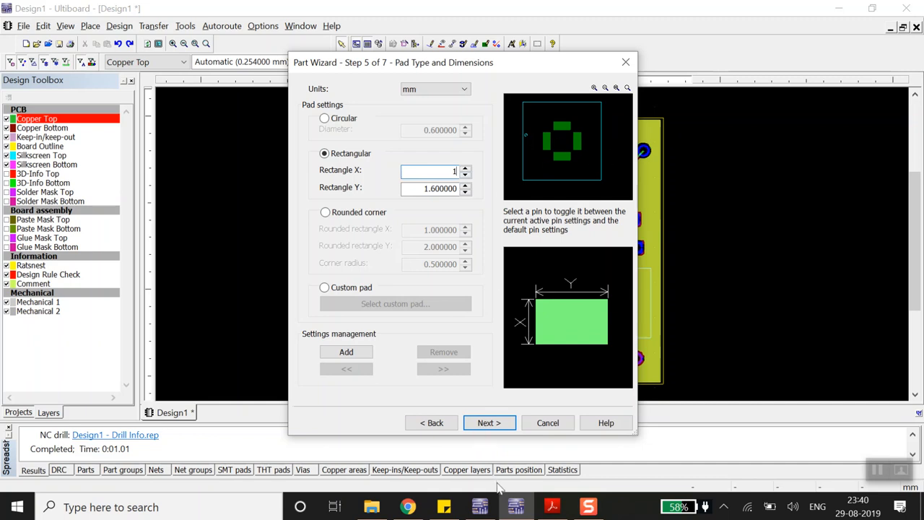
Step: Check the pad length in the datasheet's decal drawing, set Rectangle Y to 2 mm and continue to the pin settings
click(542, 508)
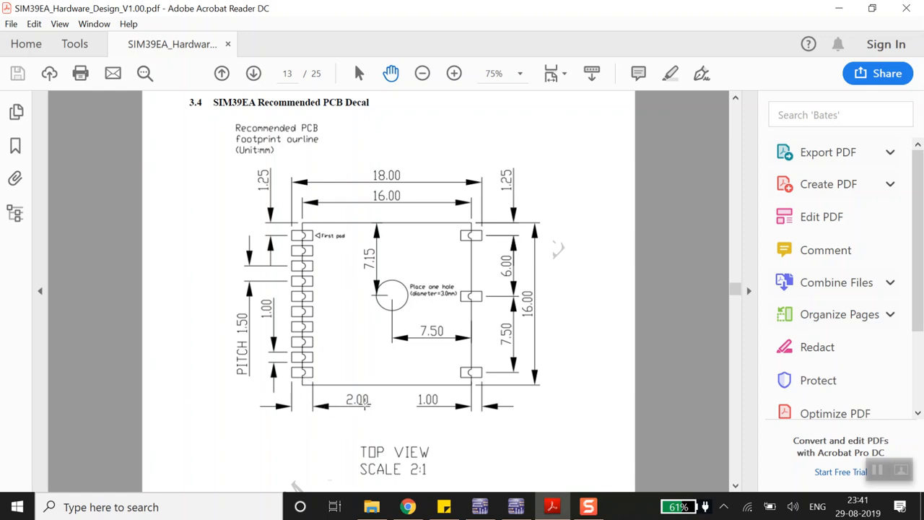
click(515, 507)
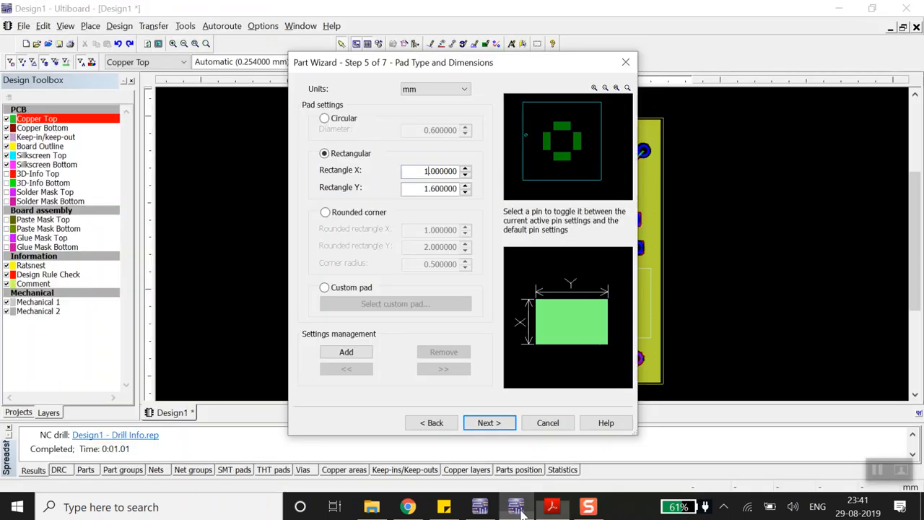
double_click(440, 187)
click(440, 187)
double_click(440, 188)
text(2)
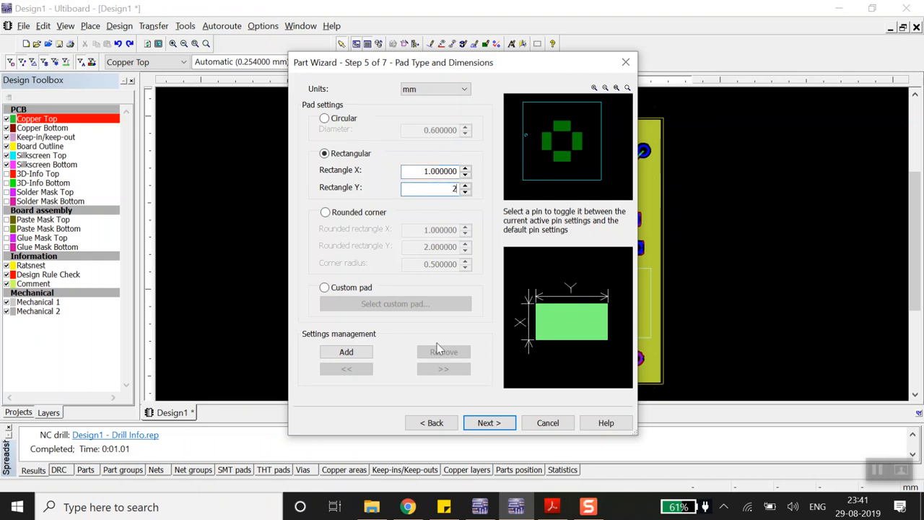
click(478, 425)
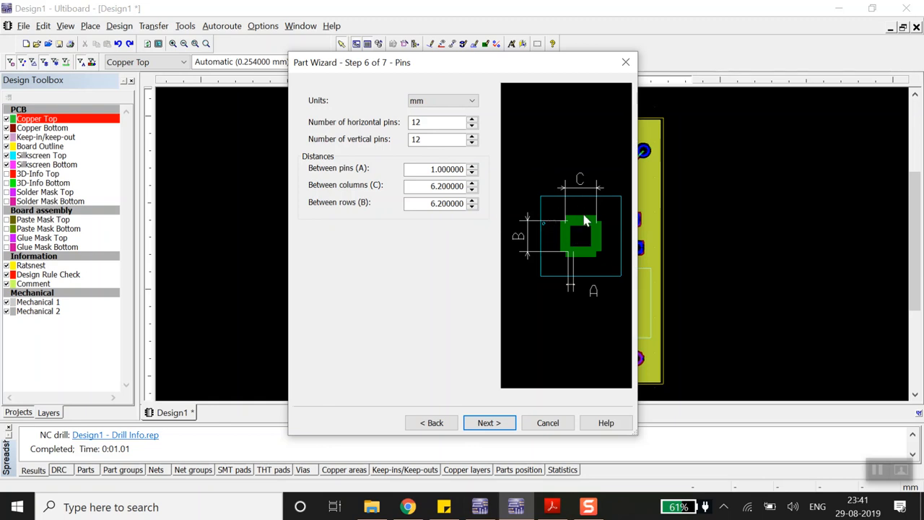
Step: Reduce the number of horizontal pins to 0 so only the two vertical pad columns remain
click(471, 127)
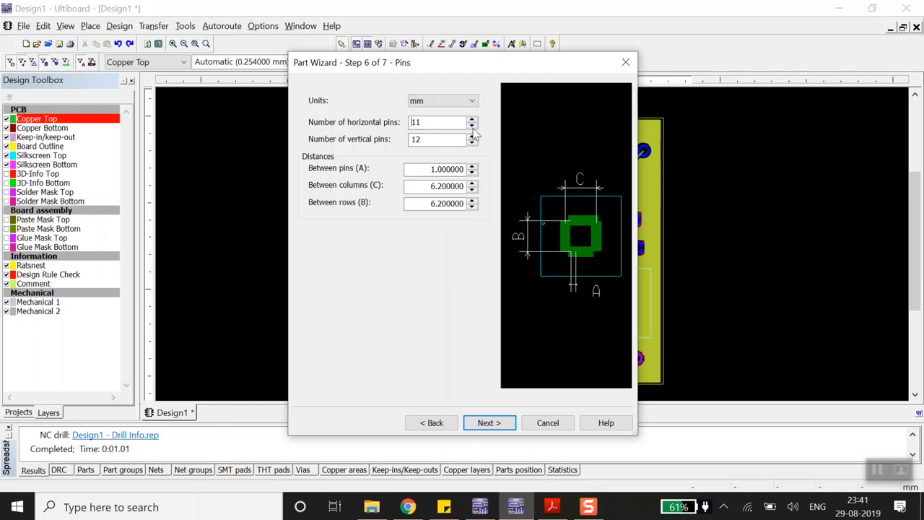
click(472, 127)
click(471, 127)
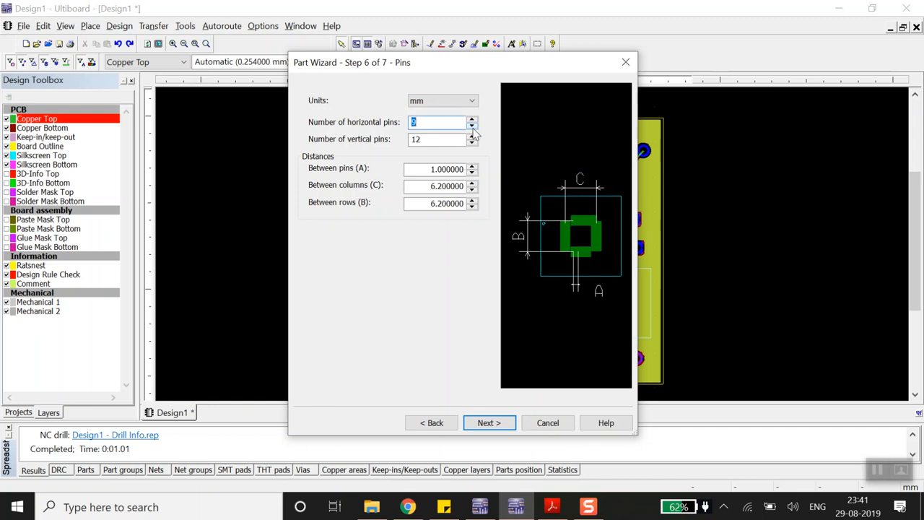
click(473, 128)
click(473, 128)
click(473, 128)
click(473, 128)
click(473, 128)
click(473, 129)
click(472, 129)
click(473, 128)
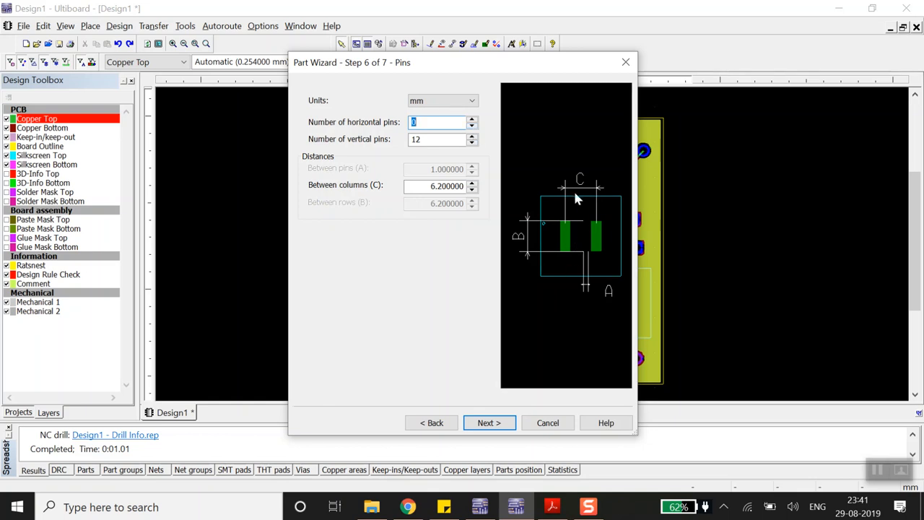
Step: Check the pad count along the side of the datasheet's decal drawing and set the number of vertical pins to 10
click(553, 507)
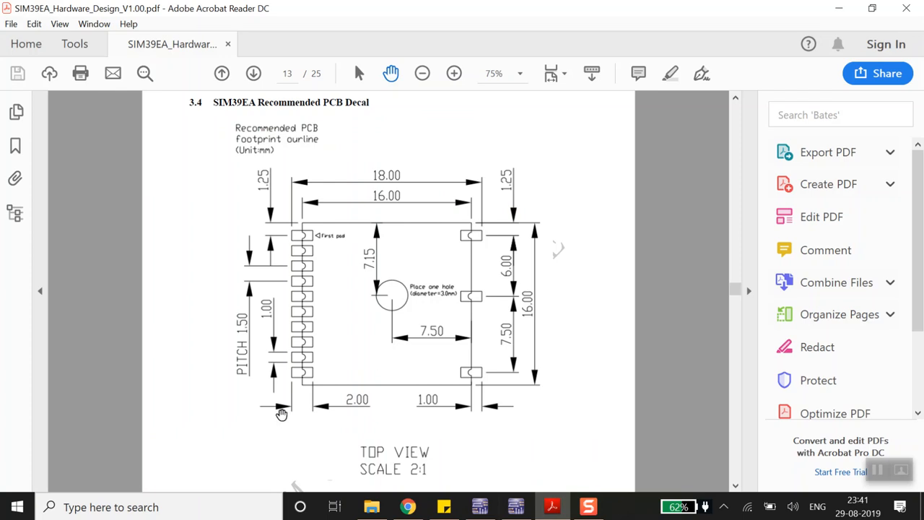
click(530, 508)
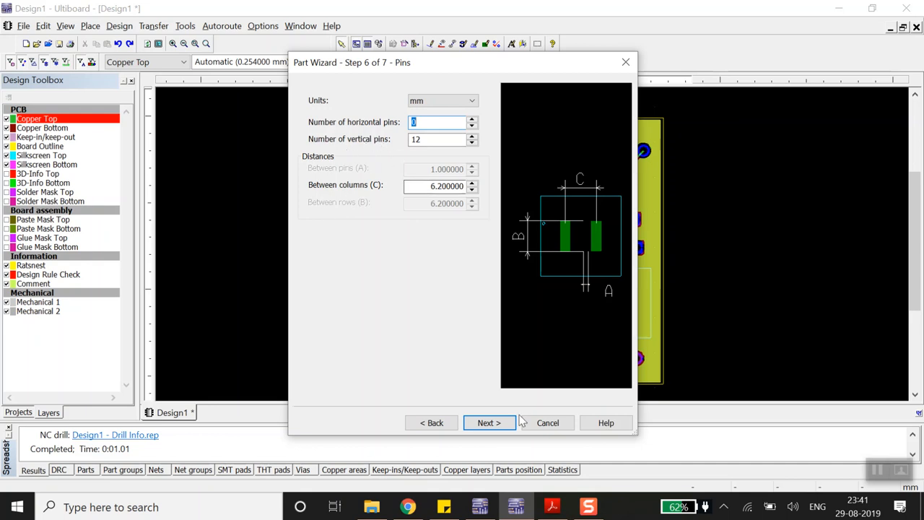
click(480, 507)
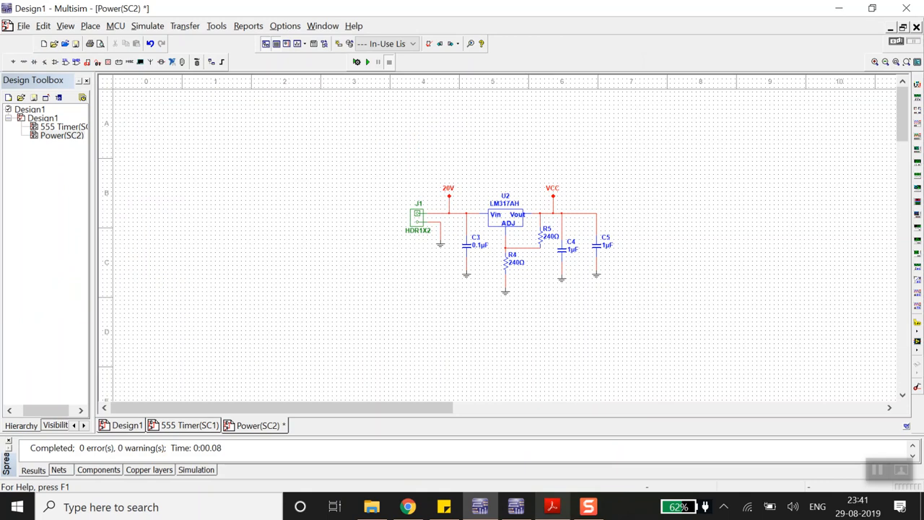
click(516, 507)
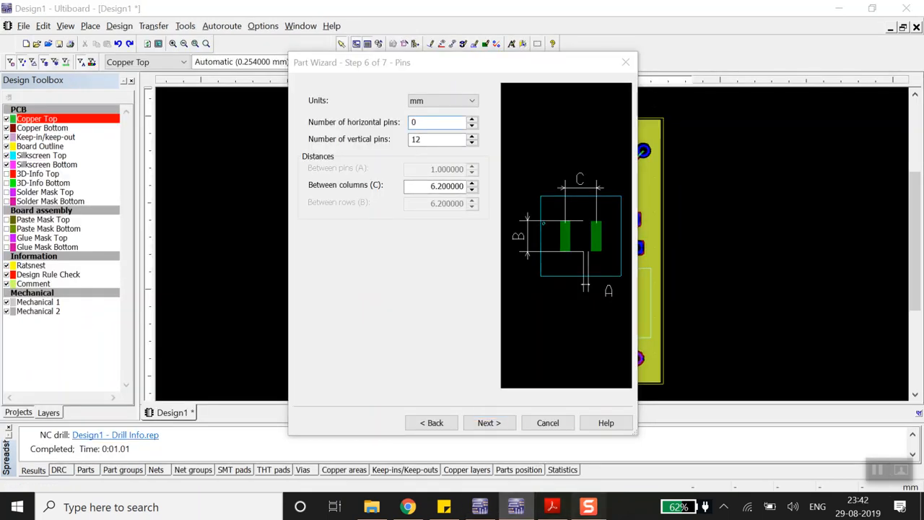
click(553, 507)
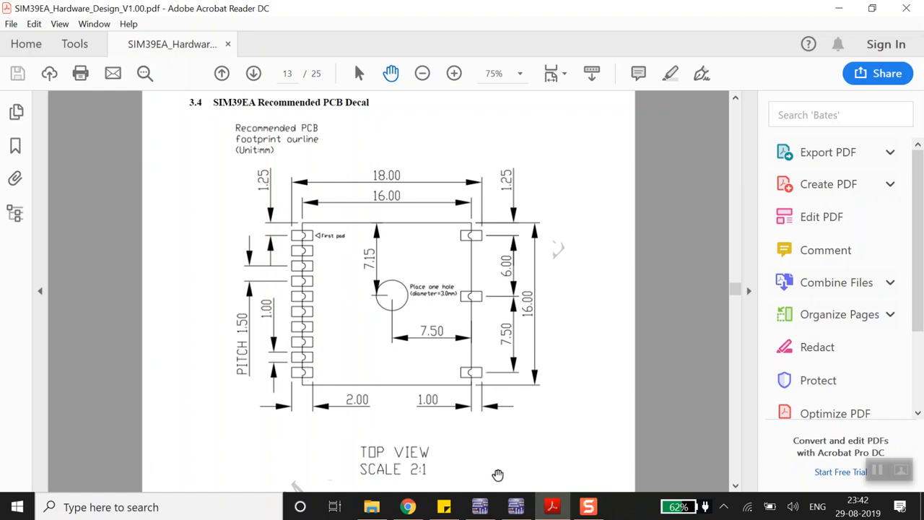
click(515, 507)
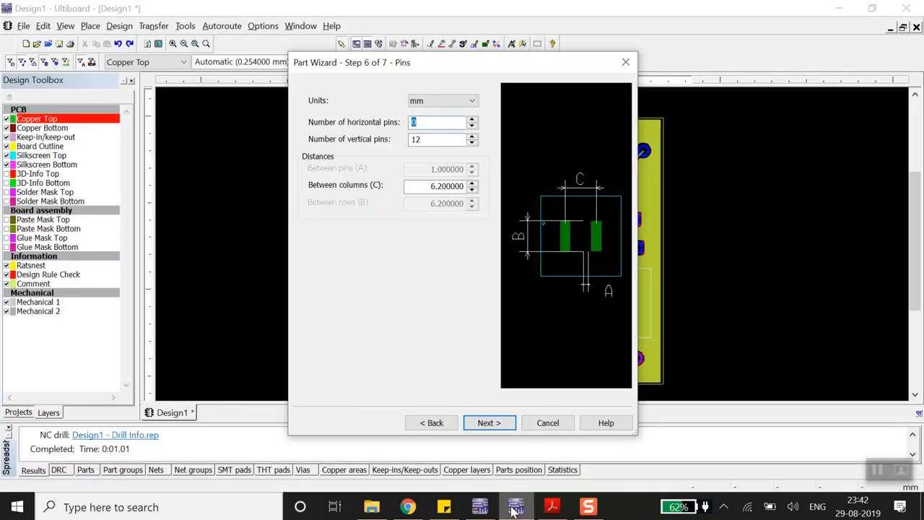
click(471, 143)
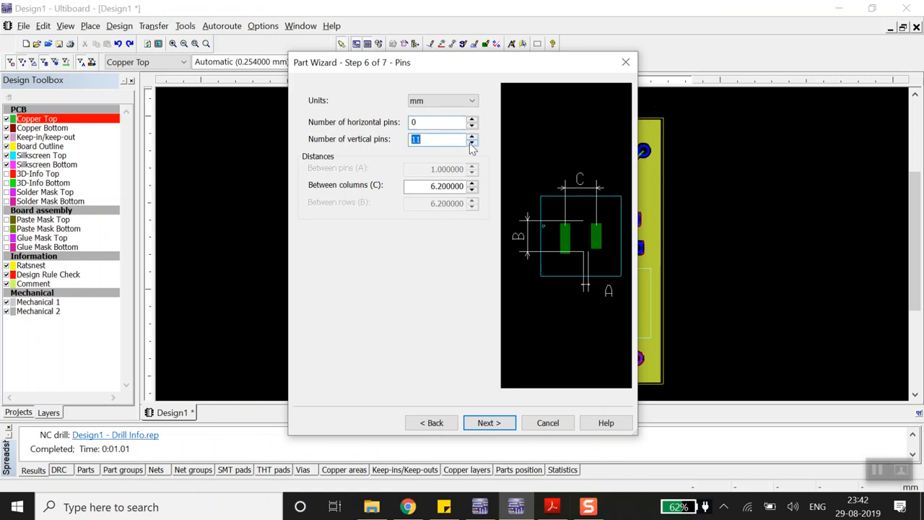
click(472, 143)
Step: Look up the column spacing in the decal drawing and set the distance between columns (C) to 16 mm
click(438, 186)
double_click(437, 186)
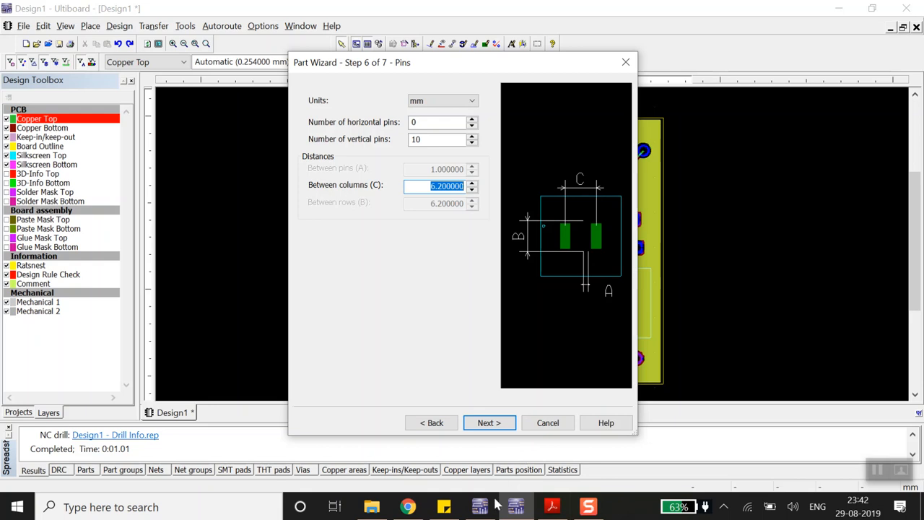
click(487, 448)
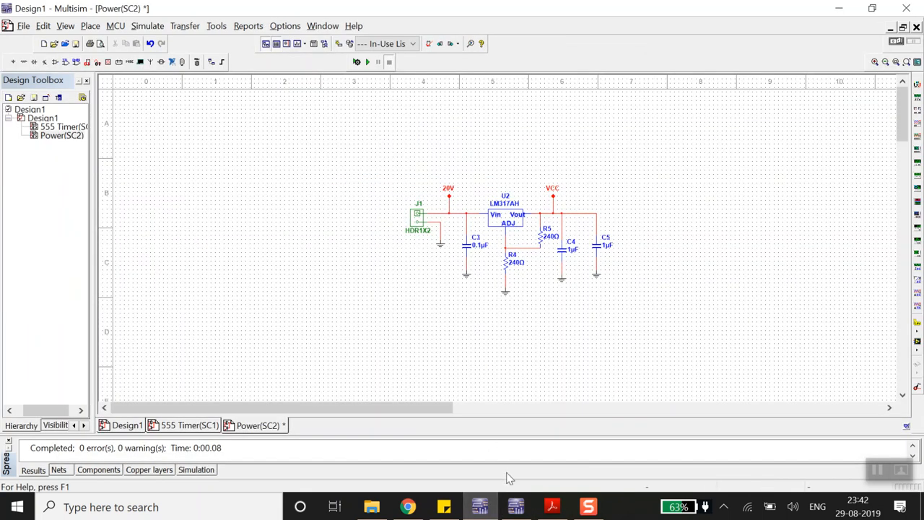
click(551, 506)
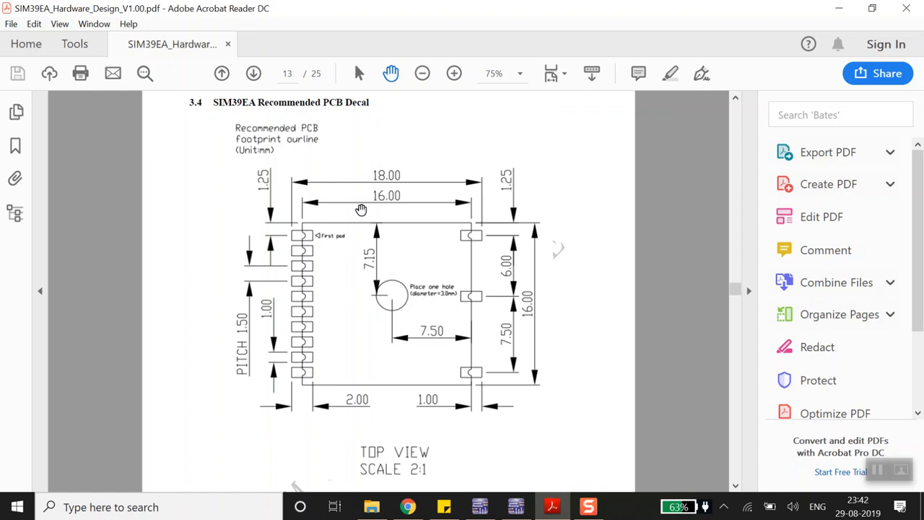
mouse_move(482, 509)
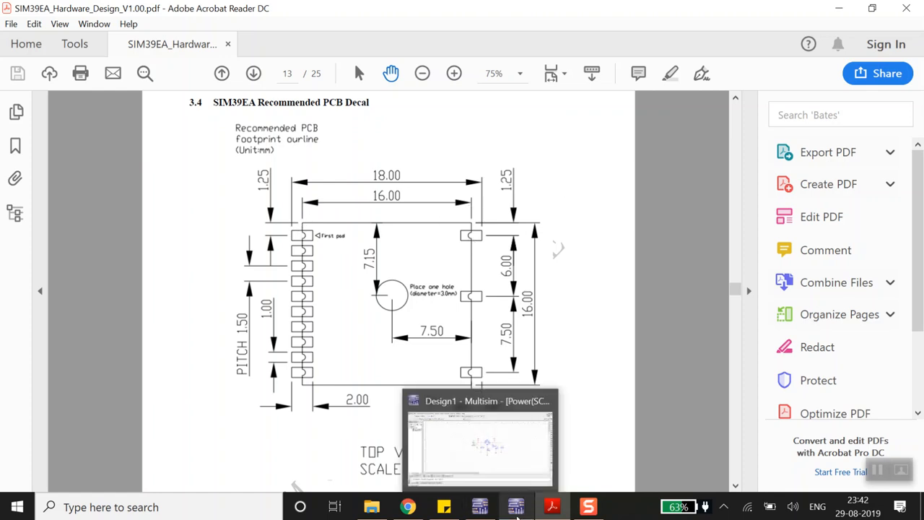
click(516, 507)
text(1)
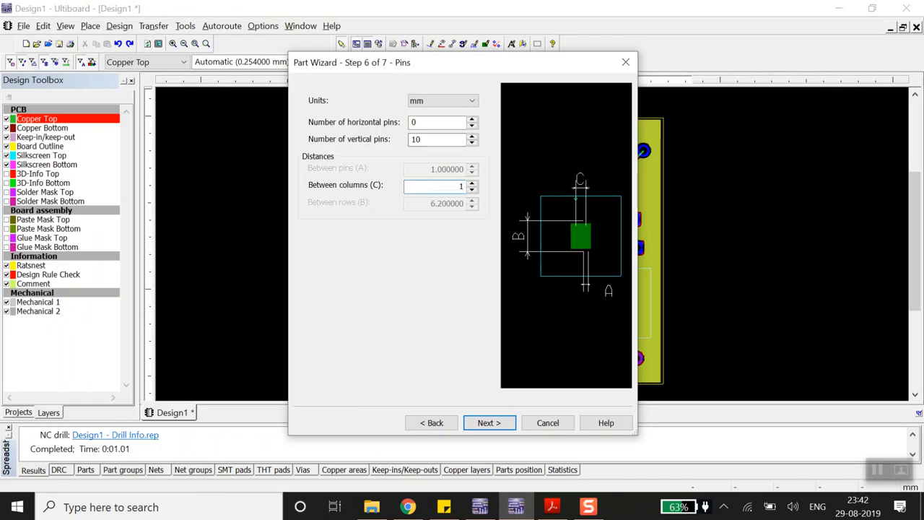
text(6)
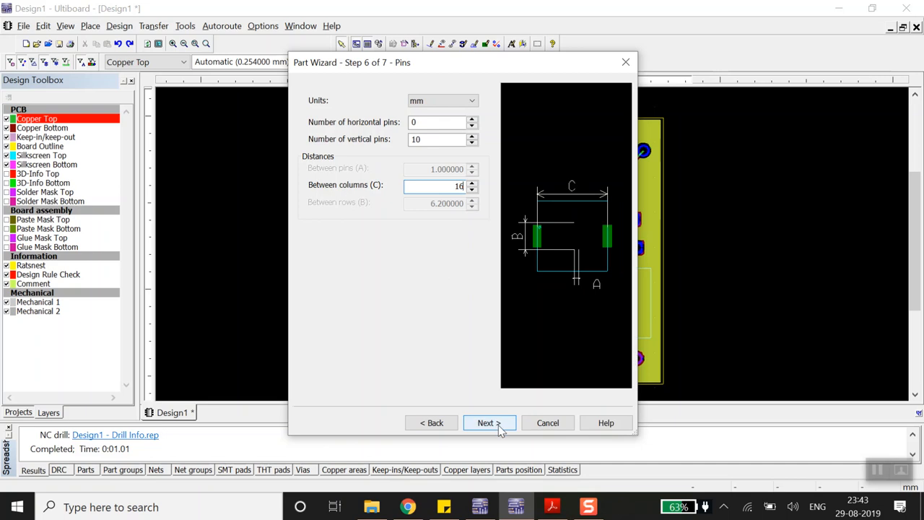
Step: Preview the pad numbering settings and return to the pin settings
double_click(416, 141)
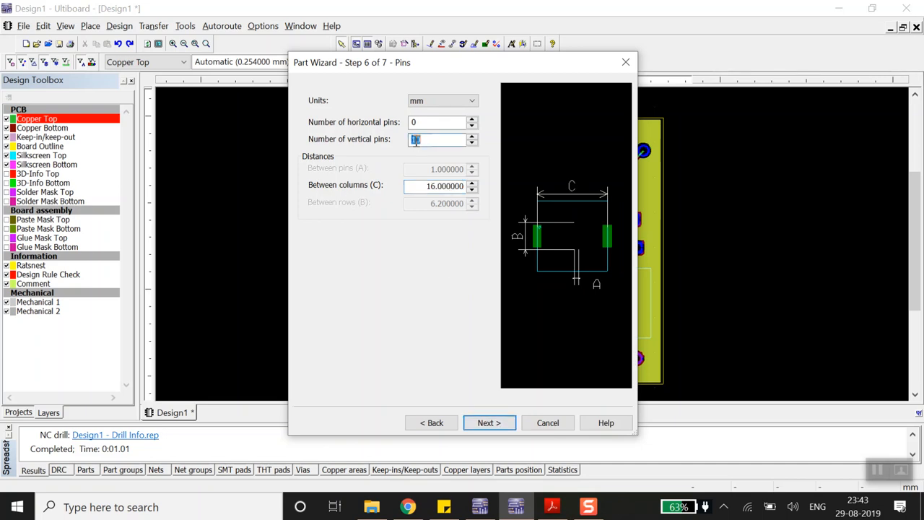
click(493, 423)
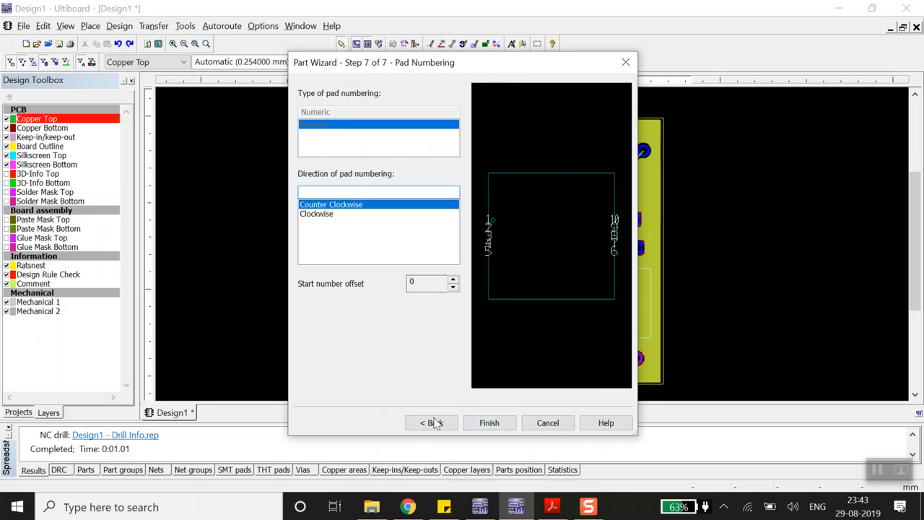
click(433, 423)
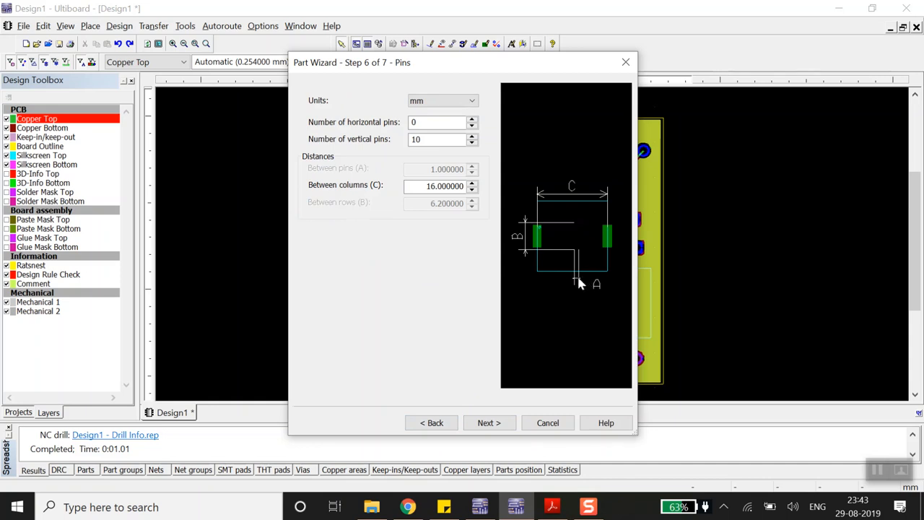
Step: Try horizontal pin counts from 2 to 4 to see when the distance between pins becomes editable, leaving the count at 4
click(472, 120)
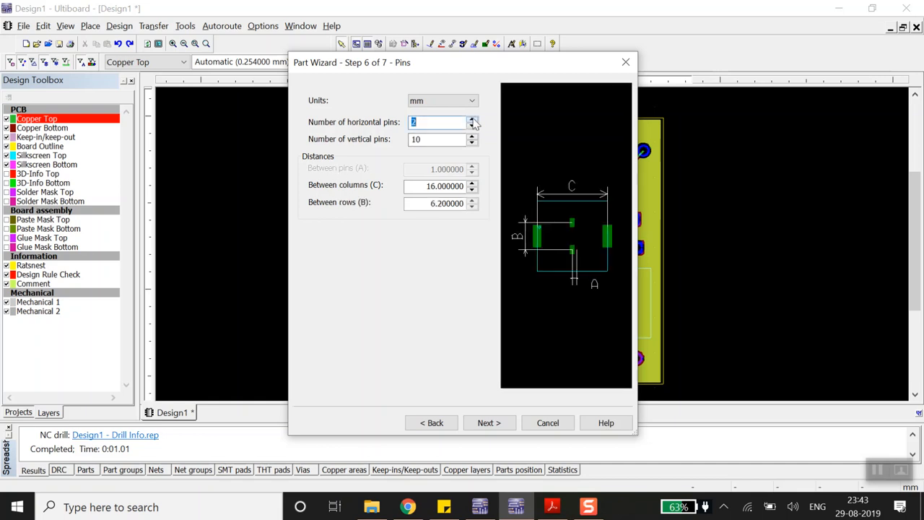
click(472, 120)
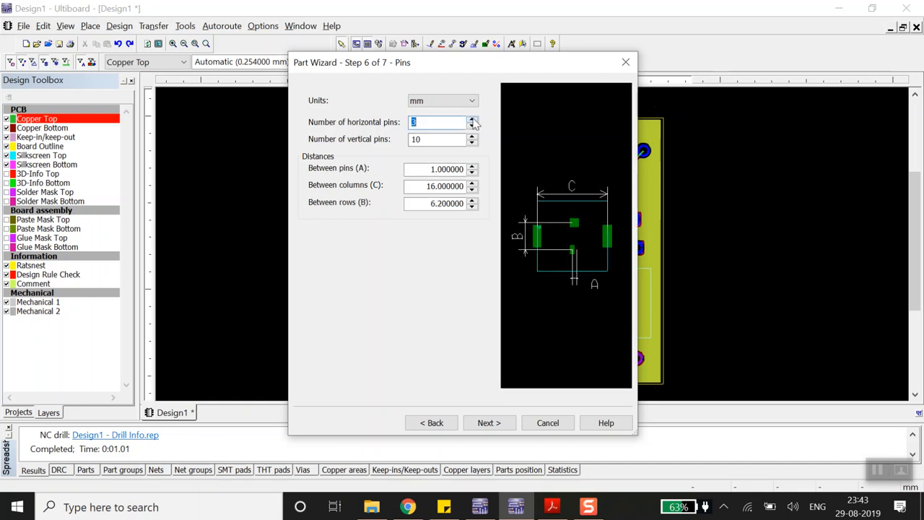
click(472, 120)
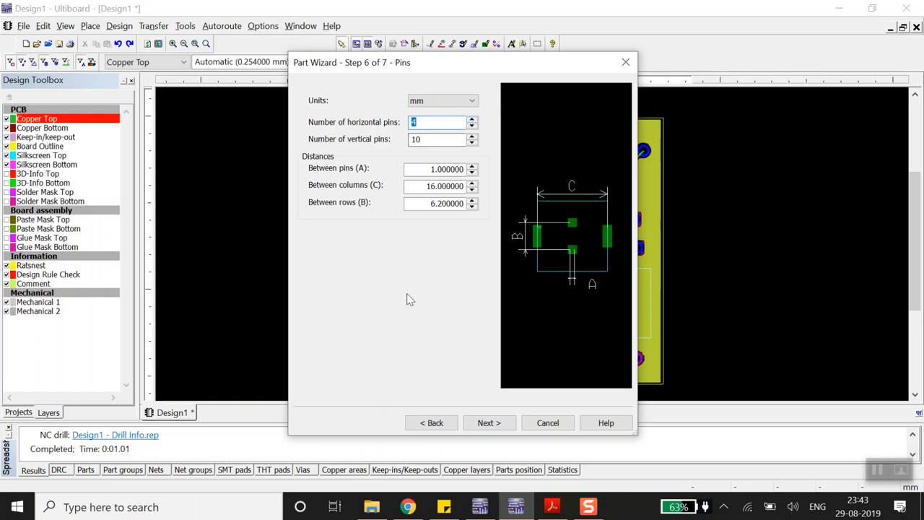
click(423, 123)
double_click(412, 122)
click(472, 126)
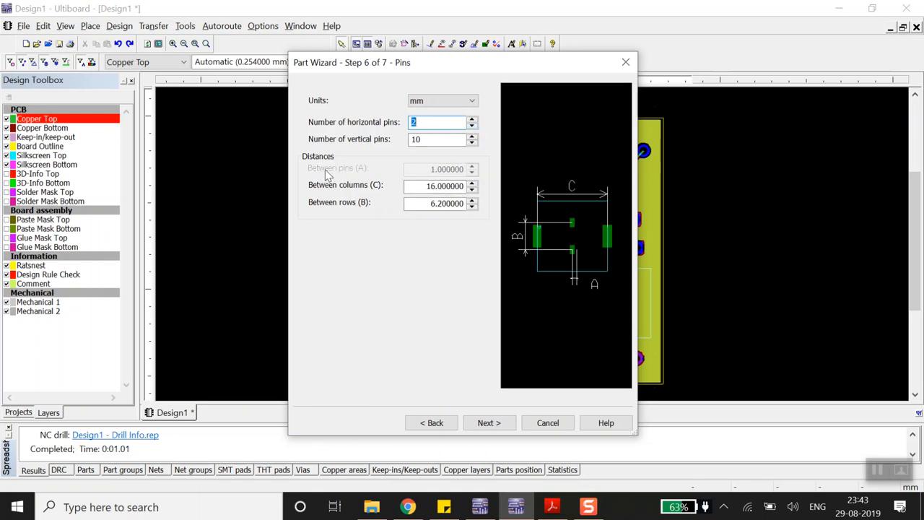
click(471, 120)
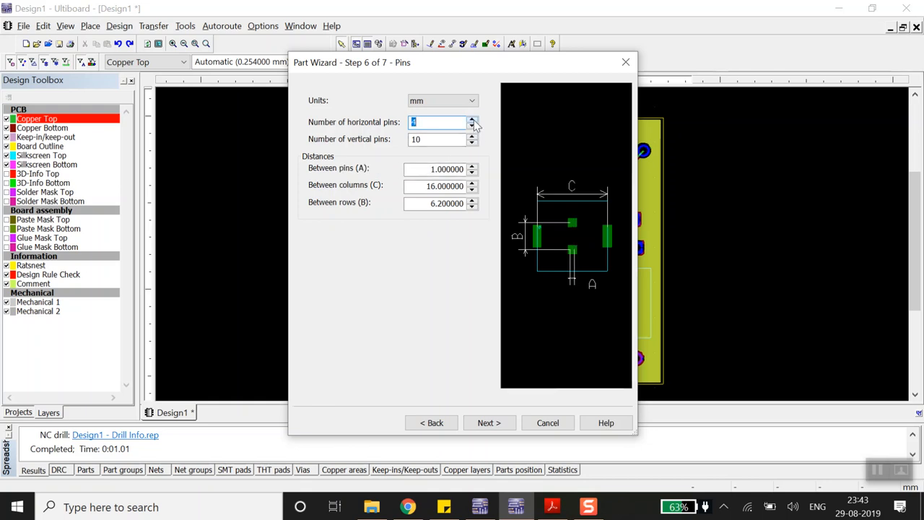
click(425, 124)
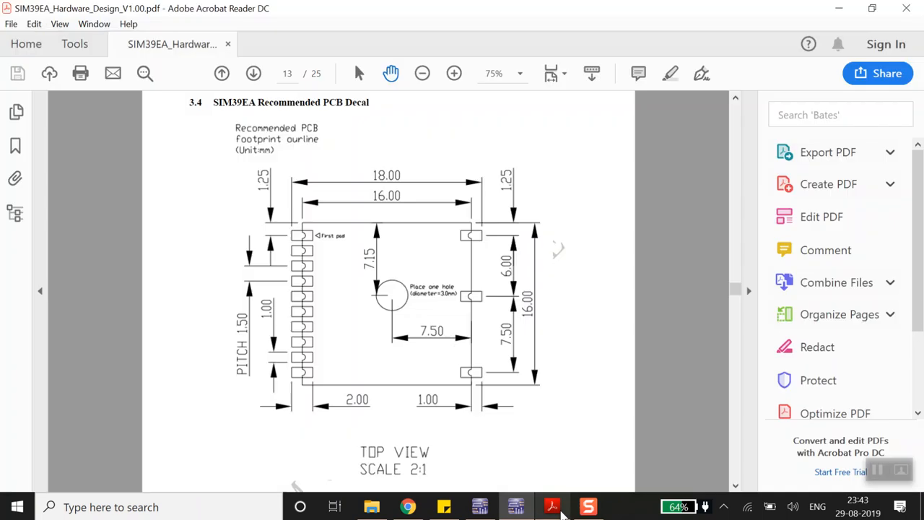
Step: Look up the pad pitch in the datasheet's decal drawing and set the distance between pins (A) to 1.5 mm
click(552, 507)
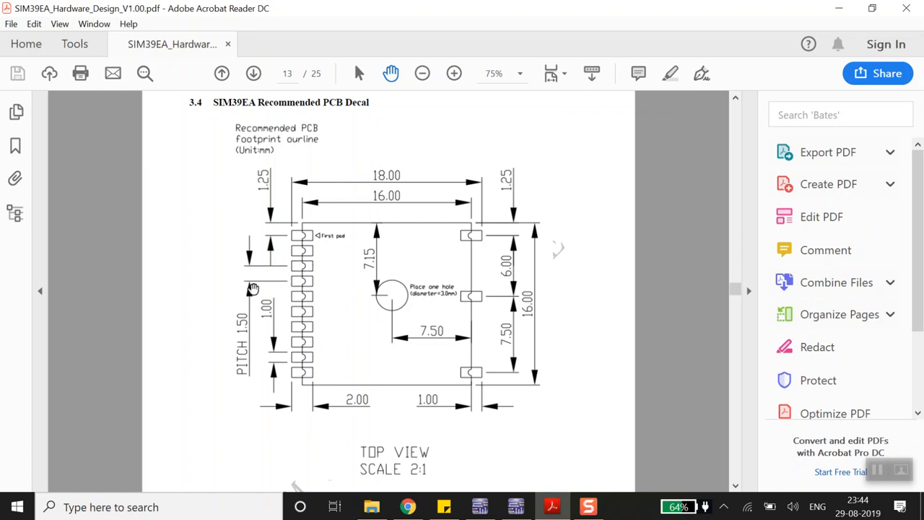
click(515, 507)
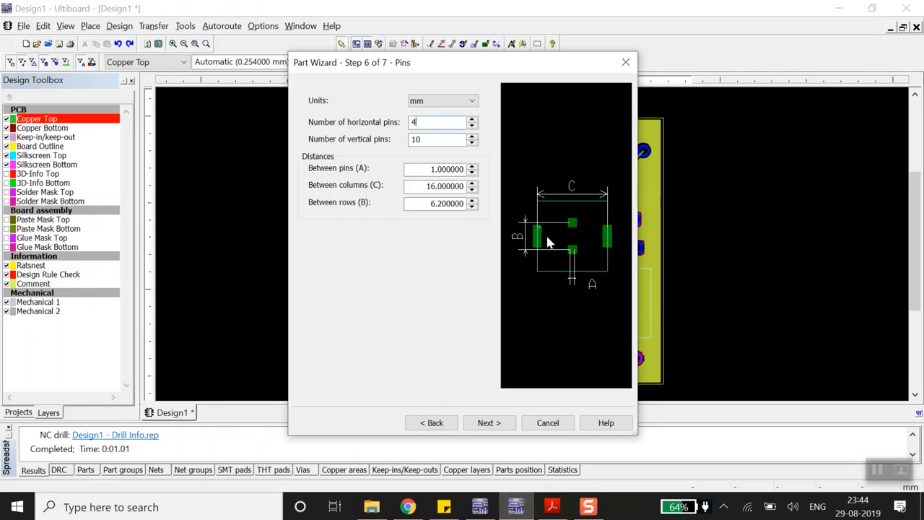
double_click(447, 169)
text(1.5)
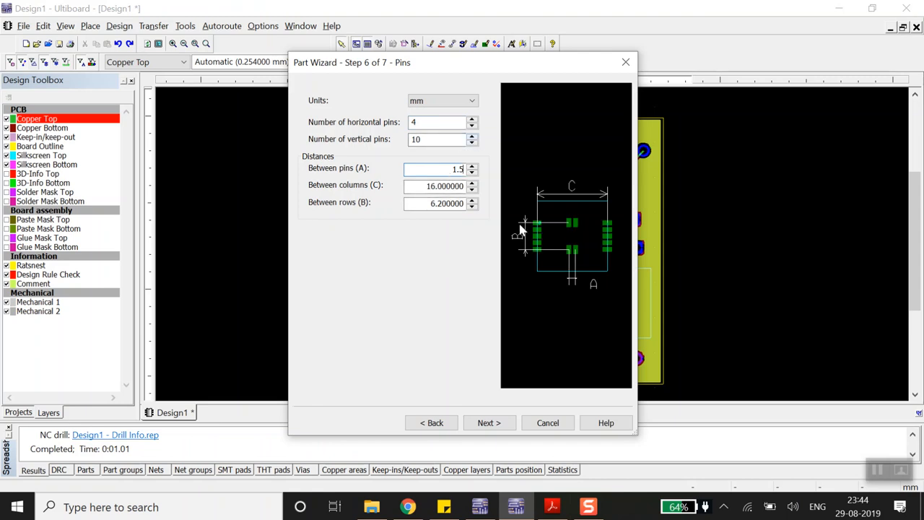
Step: Set the number of horizontal pins to 0 and the number of vertical pins to 20
click(472, 126)
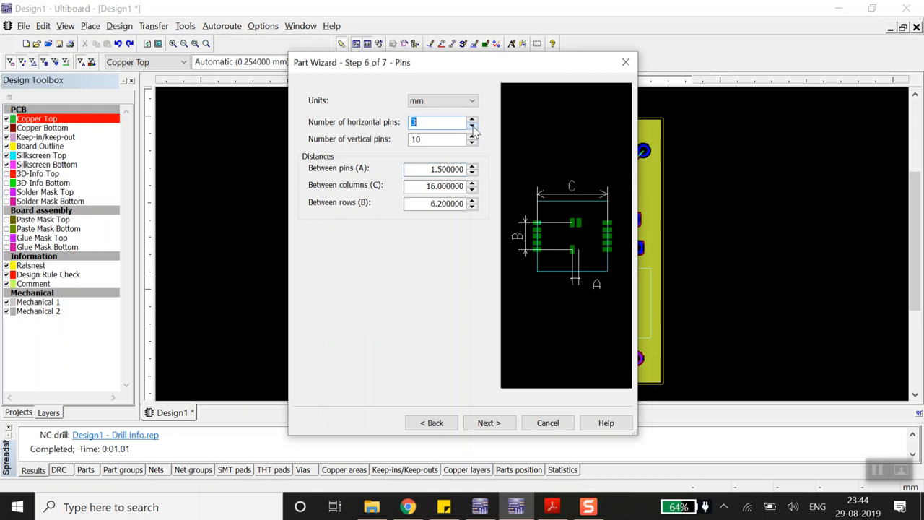
click(472, 126)
click(472, 127)
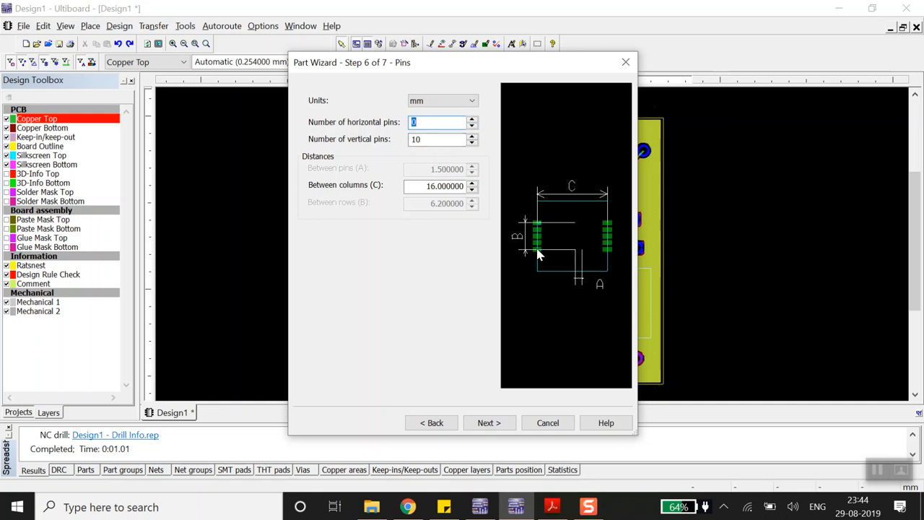
click(472, 137)
click(471, 138)
click(472, 137)
click(472, 137)
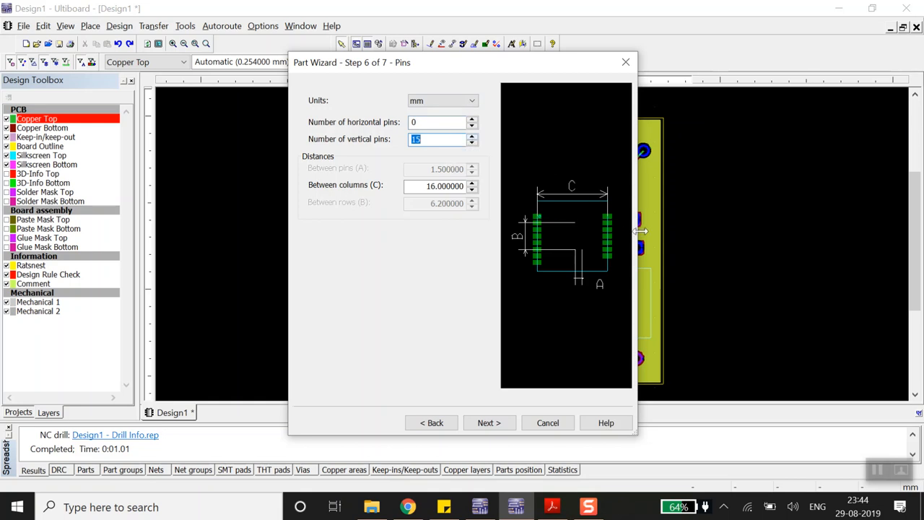
click(428, 141)
text(20)
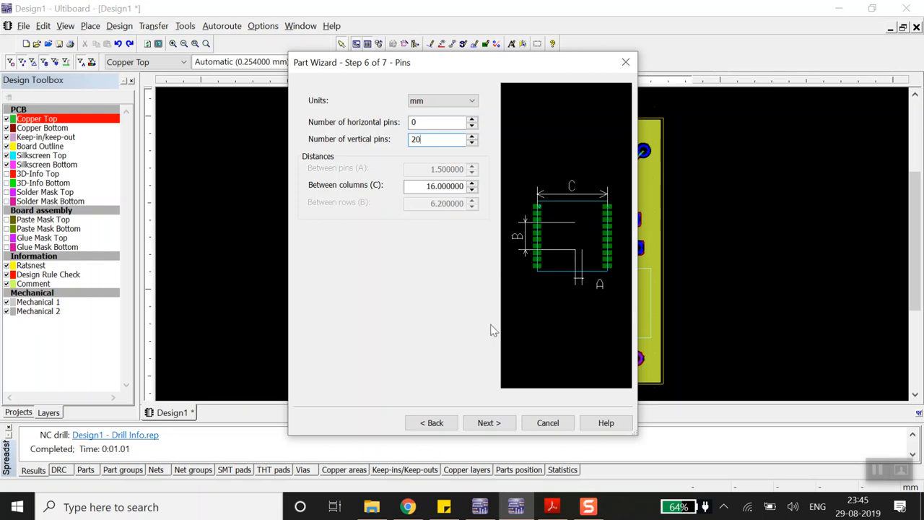
Step: Keep the counter-clockwise pad numbering and finish the wizard, bringing the whole generated footprint into view
click(490, 424)
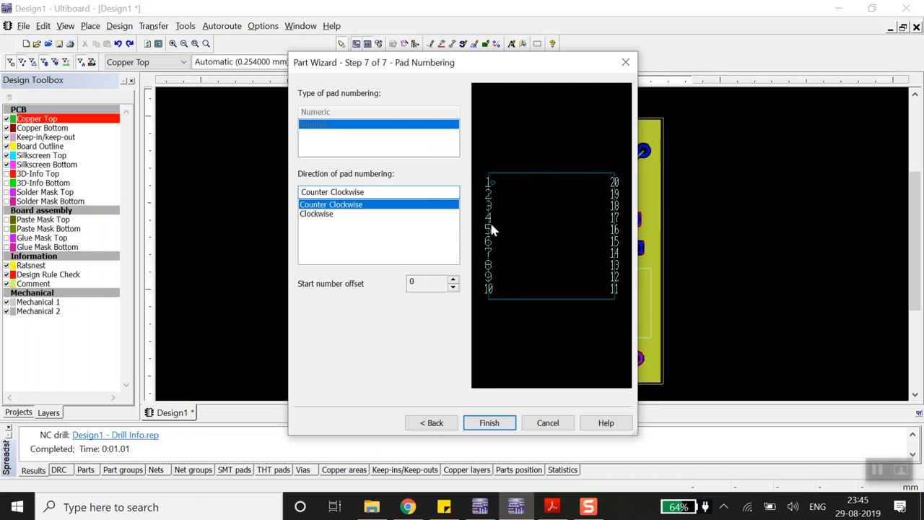
click(504, 419)
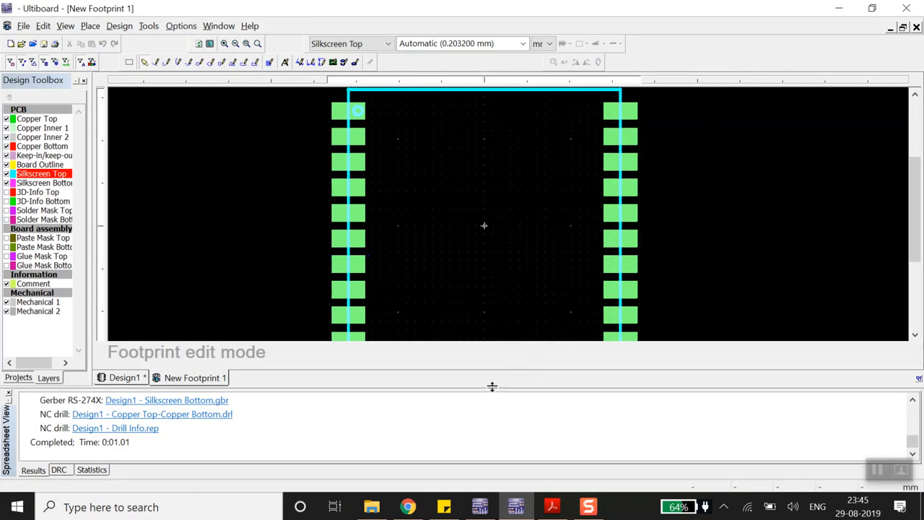
drag(491, 387, 488, 430)
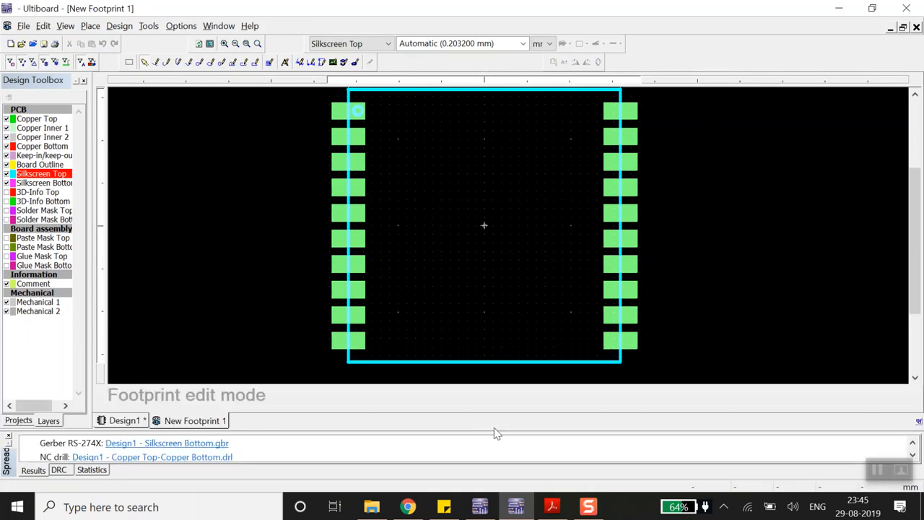
drag(918, 278, 917, 273)
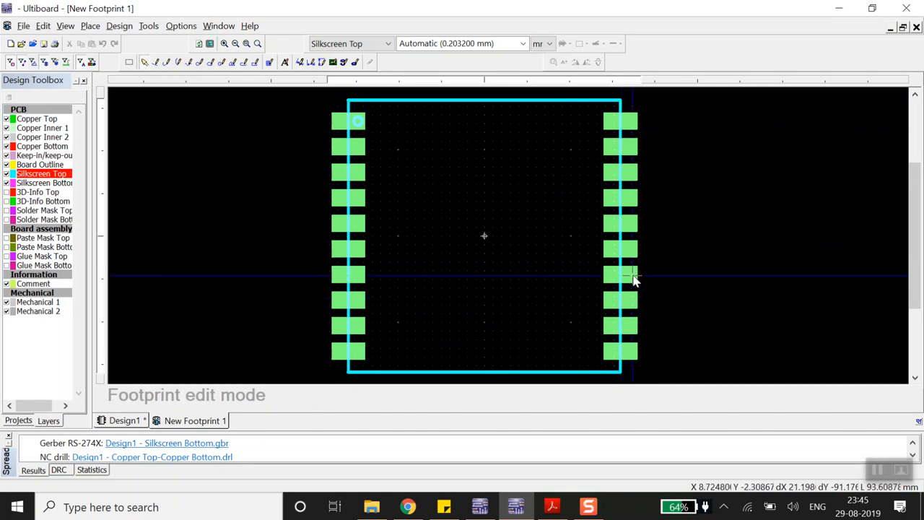
Step: Try deleting the upper eight pads of the footprint's right column, and undo the deletion
drag(655, 114, 629, 278)
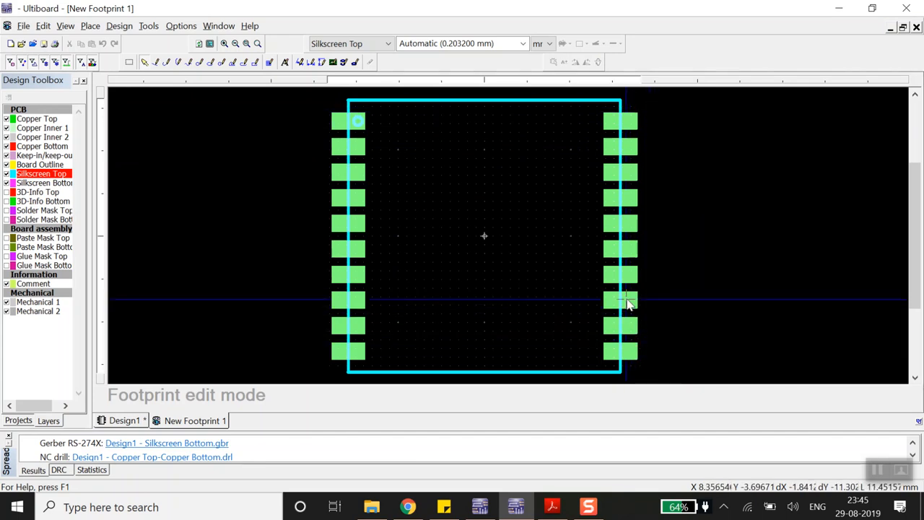
drag(647, 94, 633, 304)
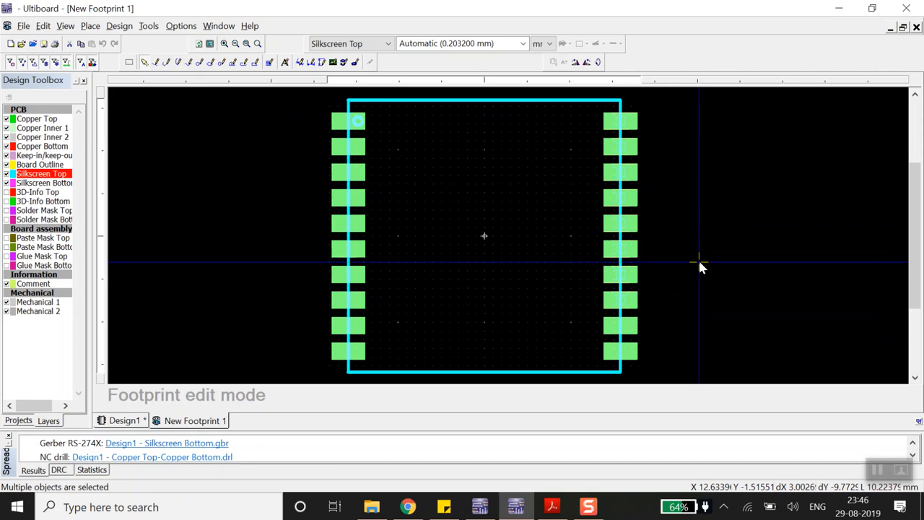
key(Delete)
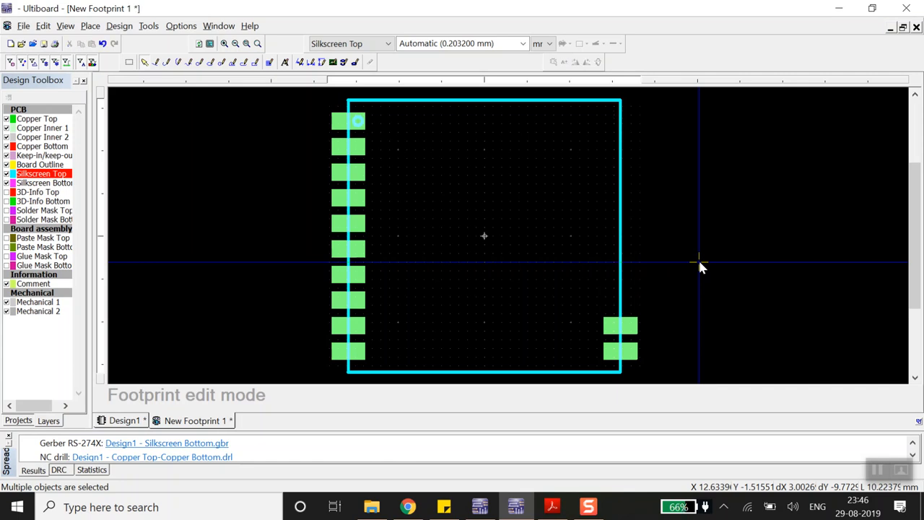
key(ctrl+z)
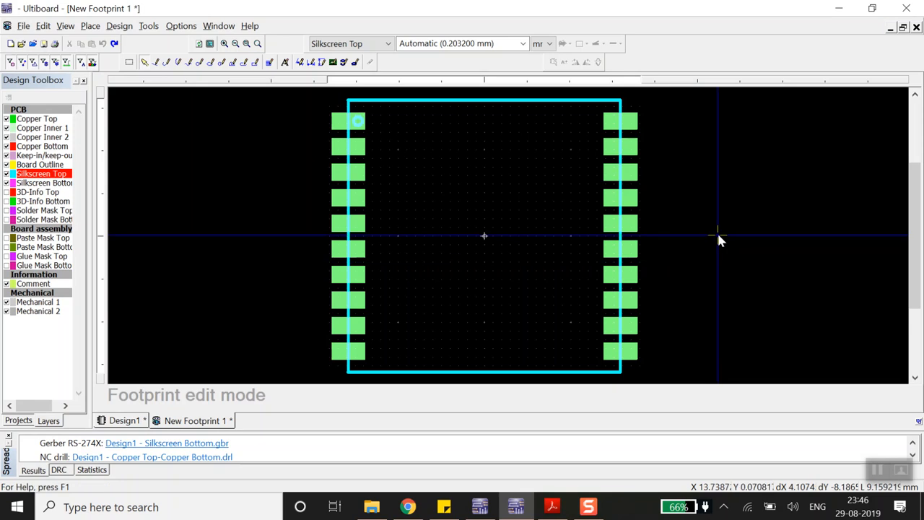
Step: Delete the upper seven pads of the right column and check the right-side pad spacing in the datasheet's decal drawing
drag(648, 110, 628, 278)
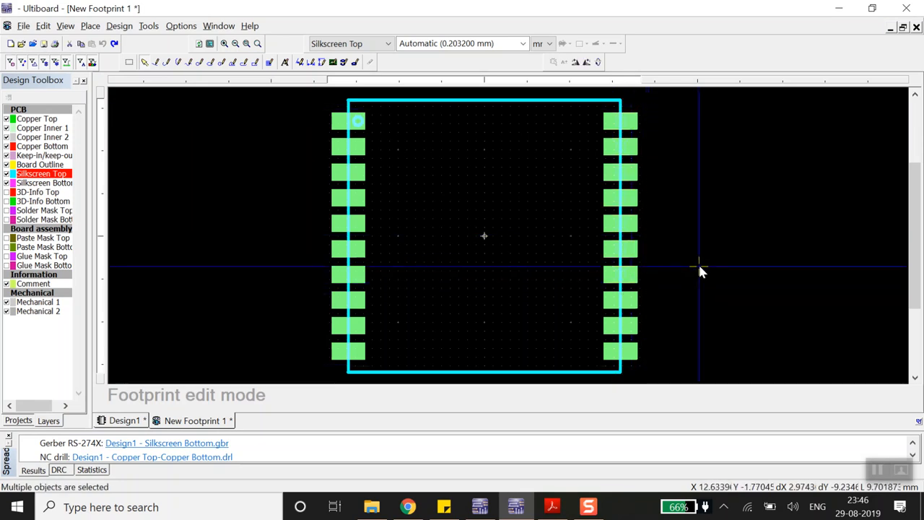
key(Delete)
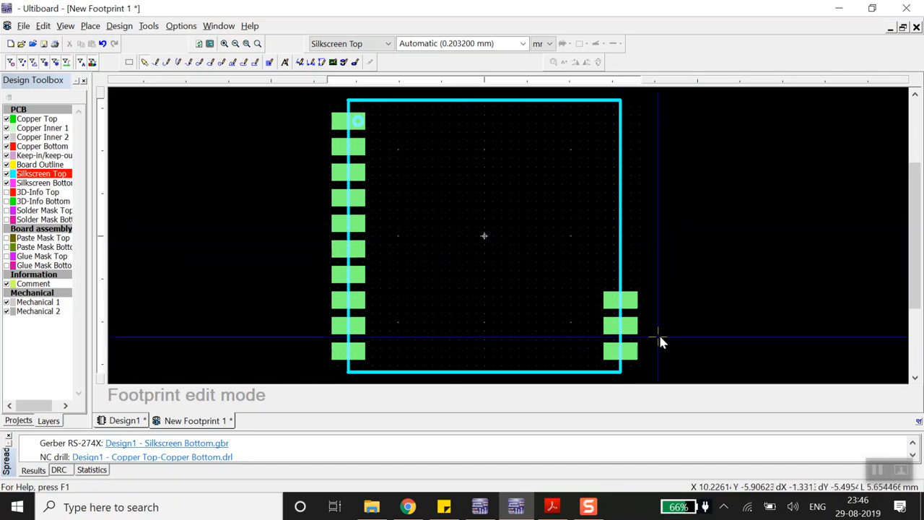
click(551, 507)
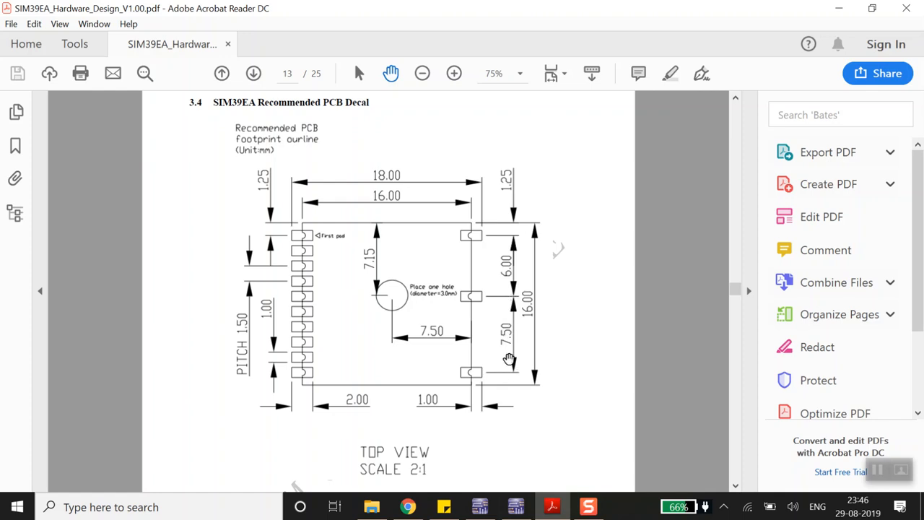
click(515, 506)
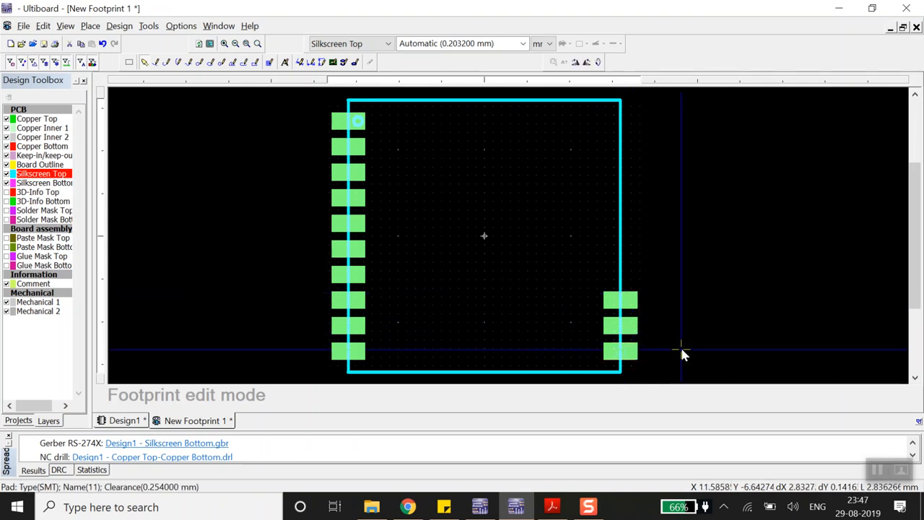
Step: Try moving the lowest pad of the right column to Y 0.75 mm, and undo the move
double_click(631, 350)
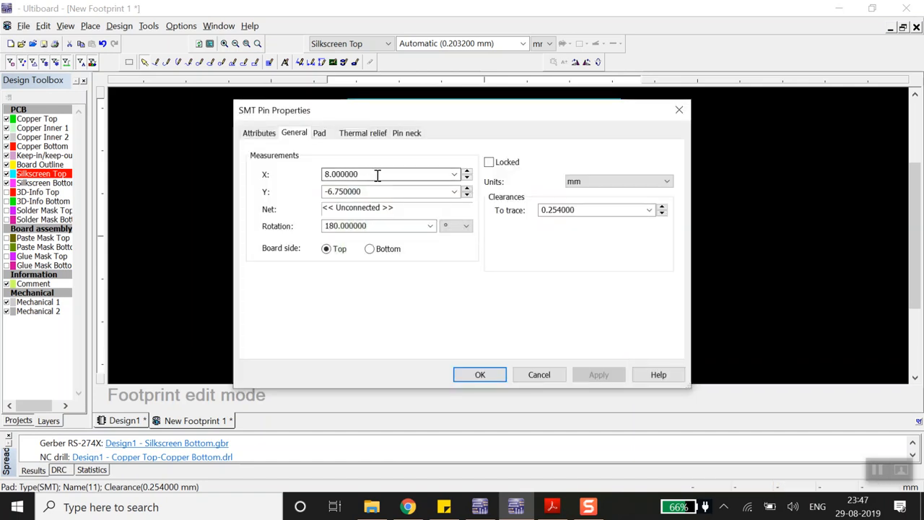
drag(473, 117, 491, 81)
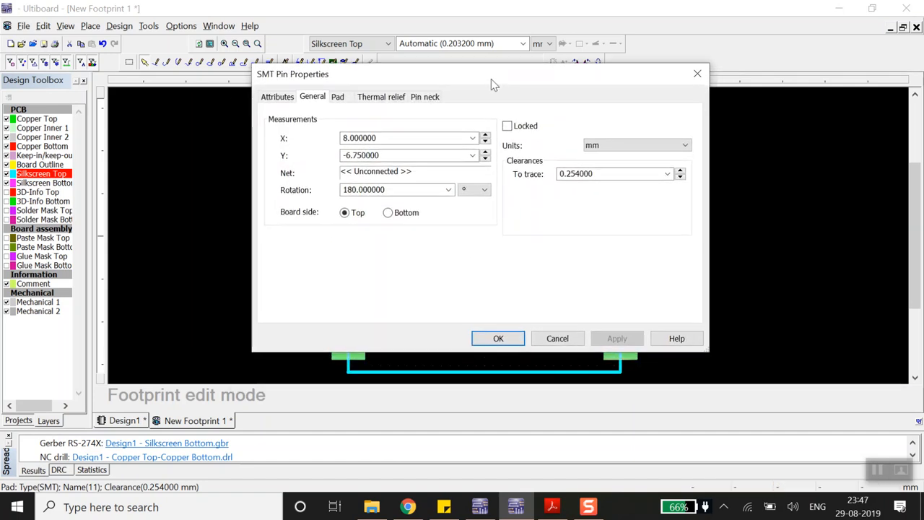
click(366, 138)
click(366, 138)
click(367, 156)
click(367, 156)
drag(551, 85, 562, 43)
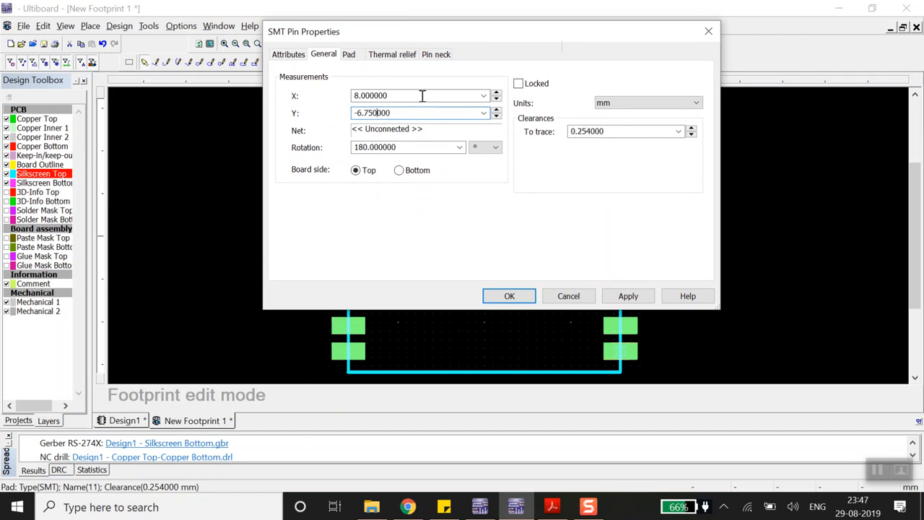
drag(542, 35, 402, 20)
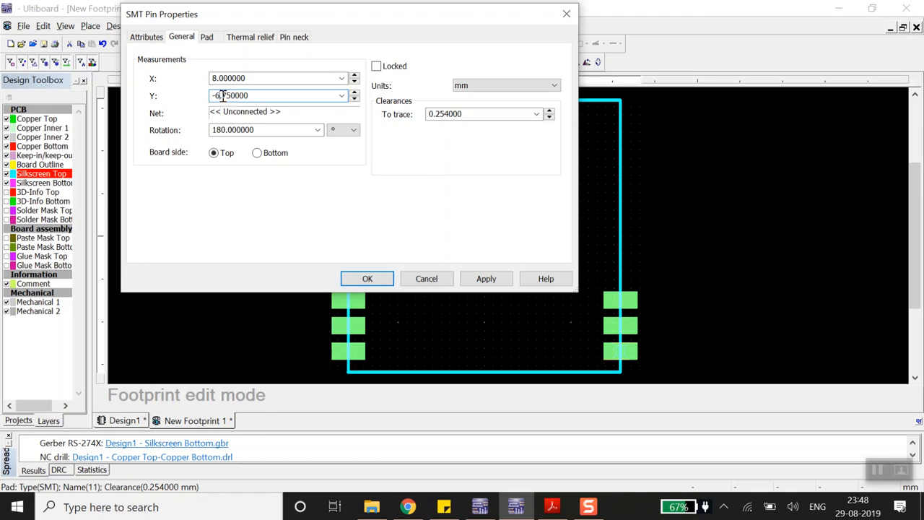
key(BackSpace)
key(BackSpace)
text(0)
click(371, 275)
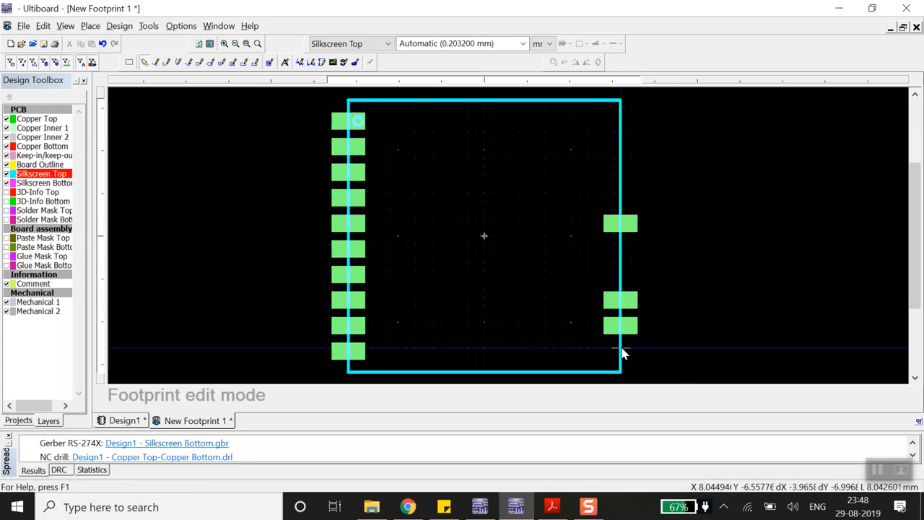
key(ctrl+z)
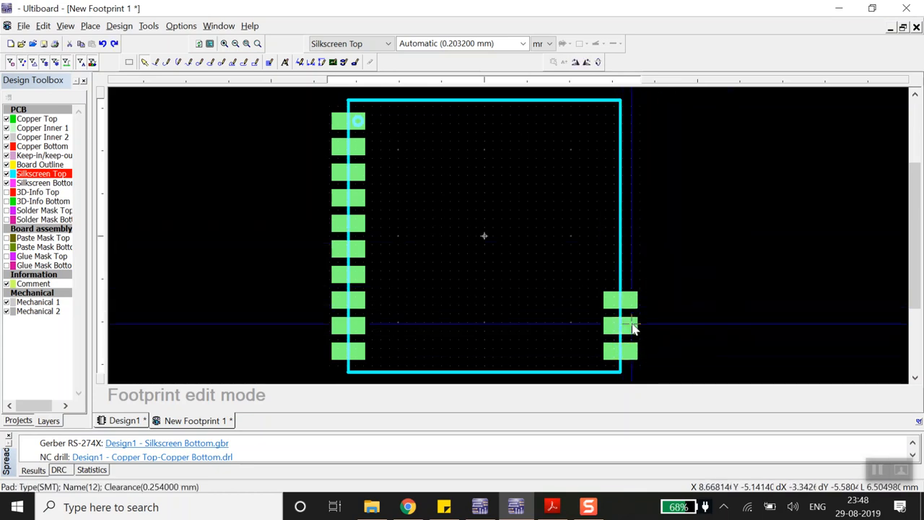
Step: Set the Y position of the middle one of the three right-column pads to 0.75 mm
double_click(632, 324)
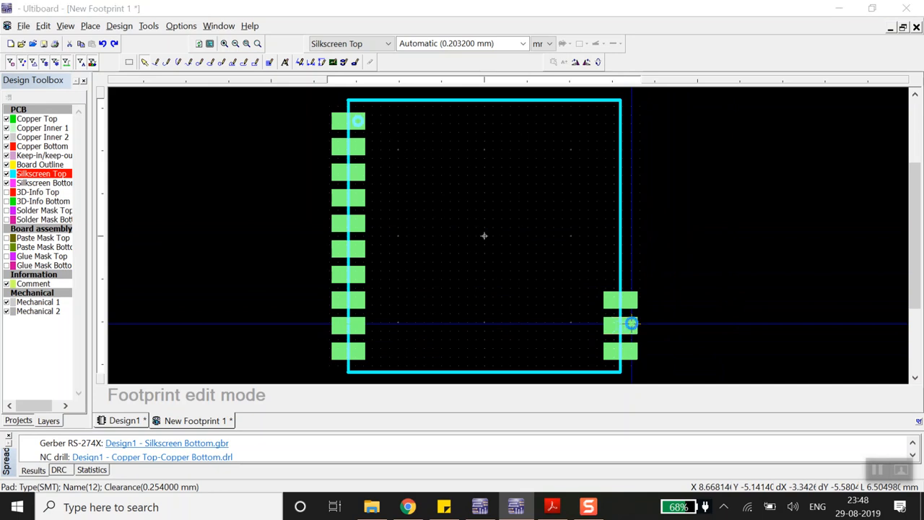
click(357, 191)
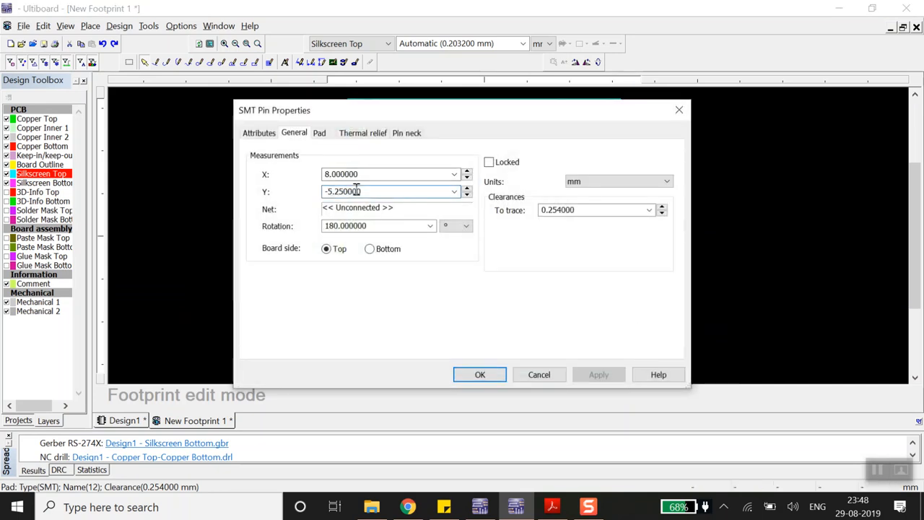
double_click(357, 189)
key(BackSpace)
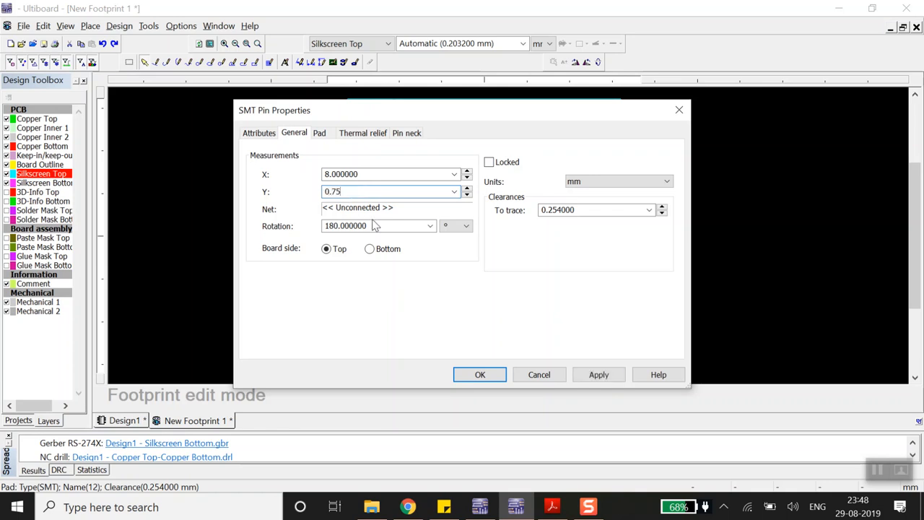
click(480, 376)
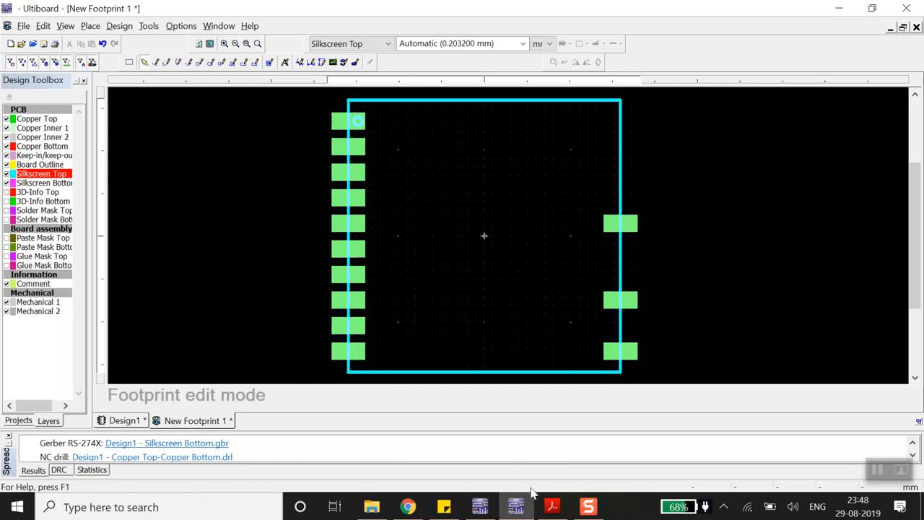
Step: Check the right-side pad spacing in the datasheet and set the Y position of the right column's middle pad to 6.75 mm
click(551, 505)
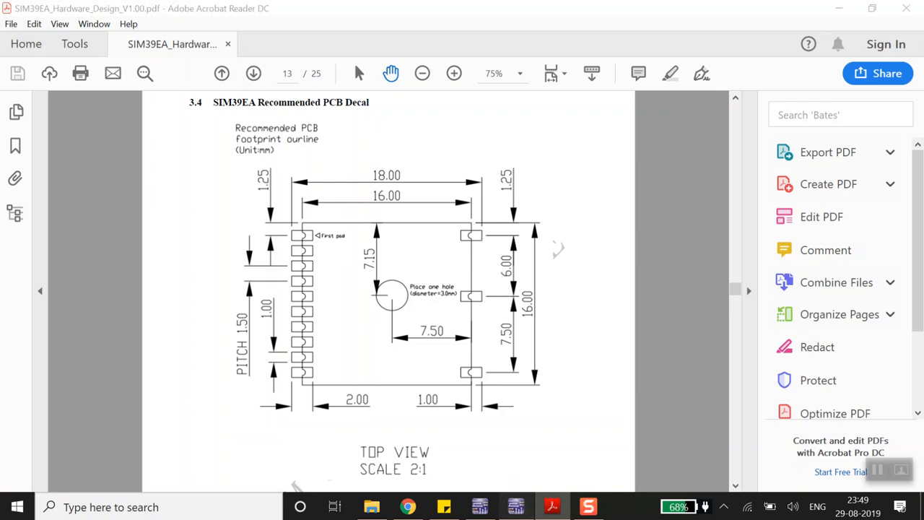
click(516, 507)
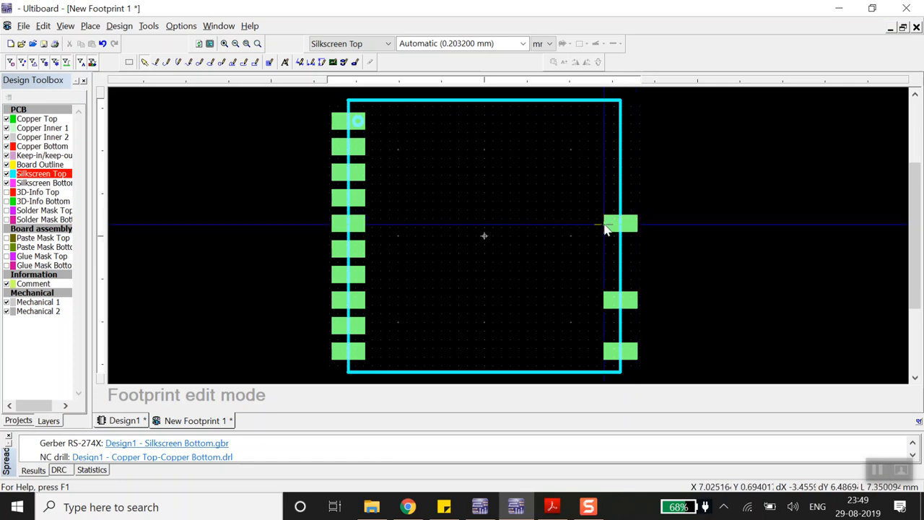
click(552, 507)
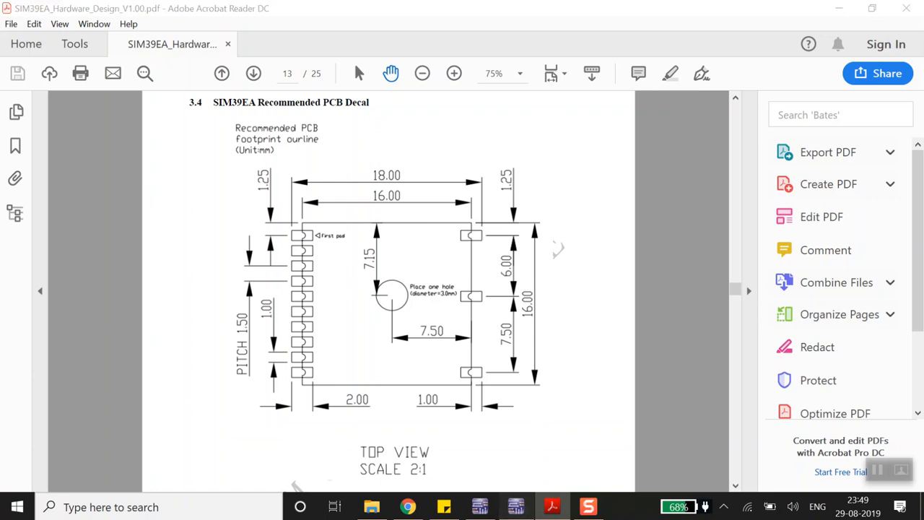
click(515, 507)
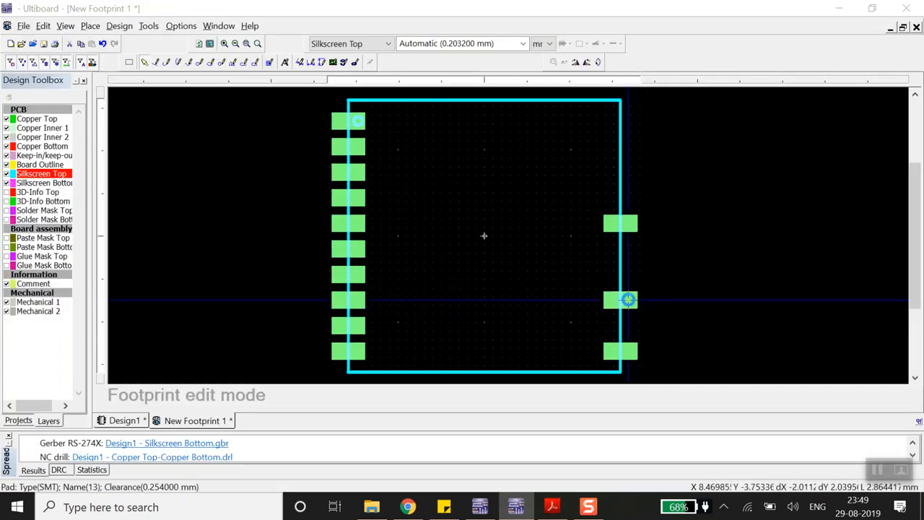
double_click(629, 298)
click(356, 192)
double_click(356, 191)
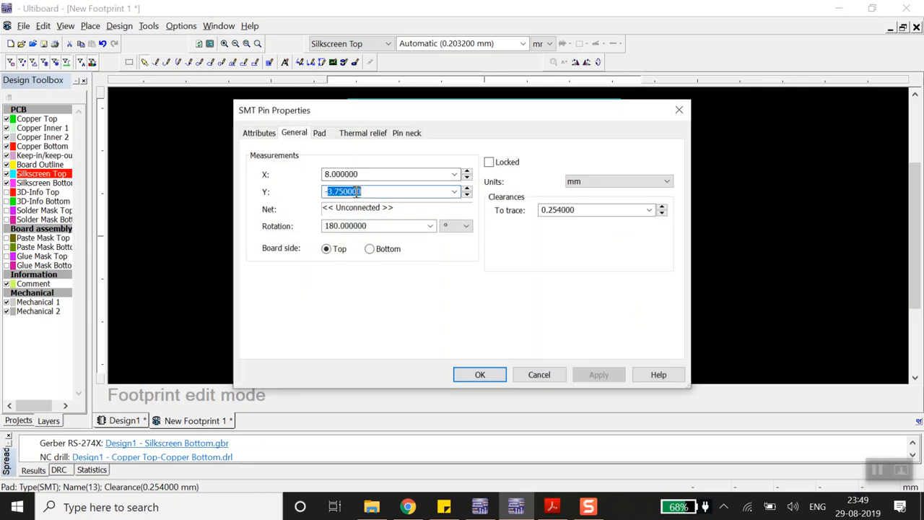
key(BackSpace)
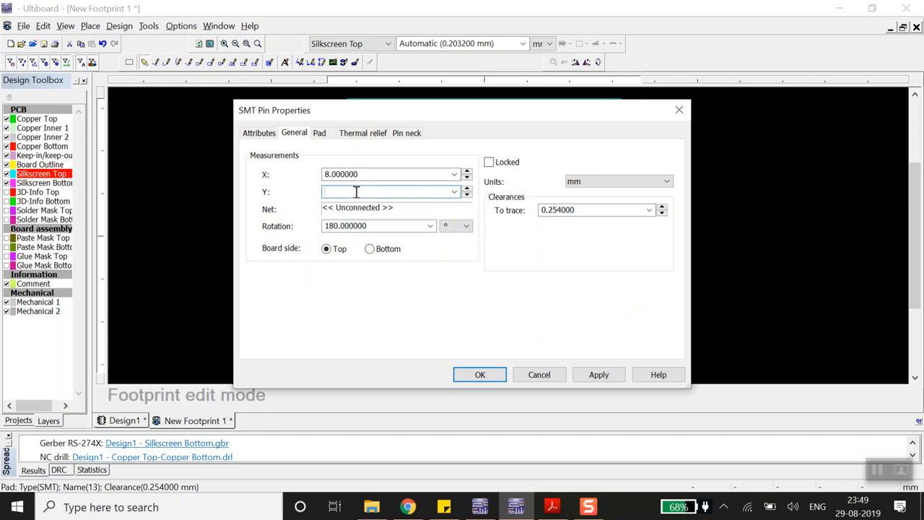
text(6.75)
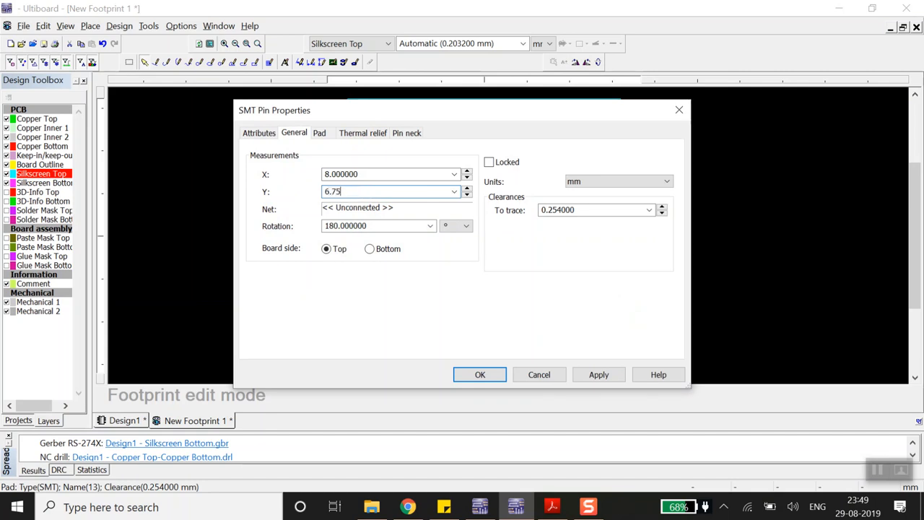
click(599, 375)
click(481, 376)
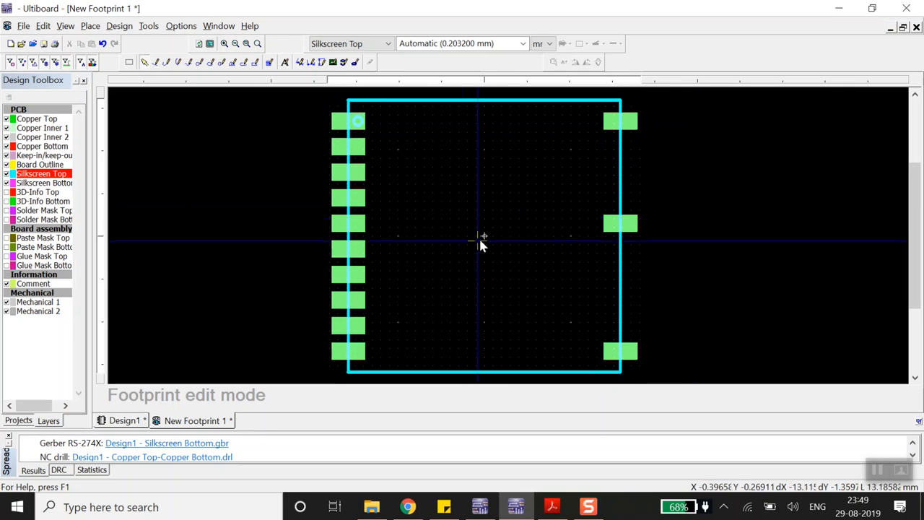
Step: Examine the locating hole's diameter and offsets in the datasheet's recommended PCB decal drawing
click(552, 507)
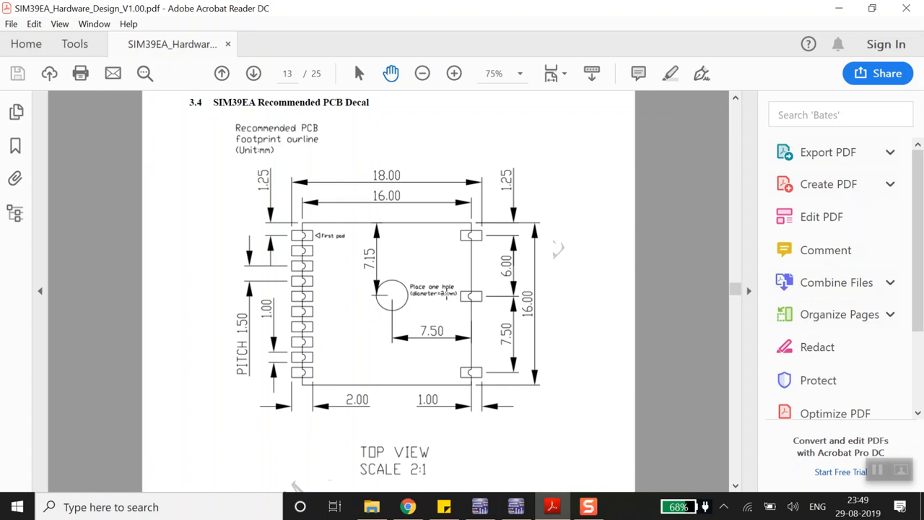
click(453, 73)
click(454, 73)
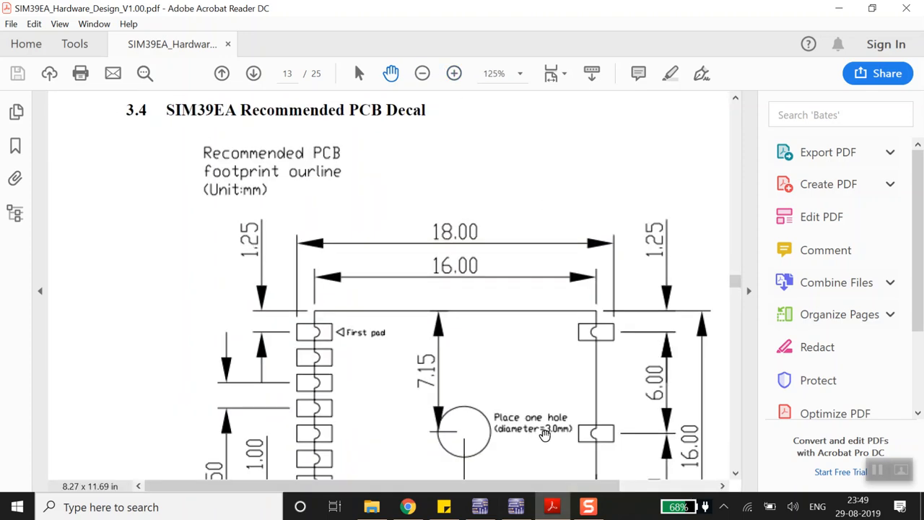
drag(735, 278, 736, 279)
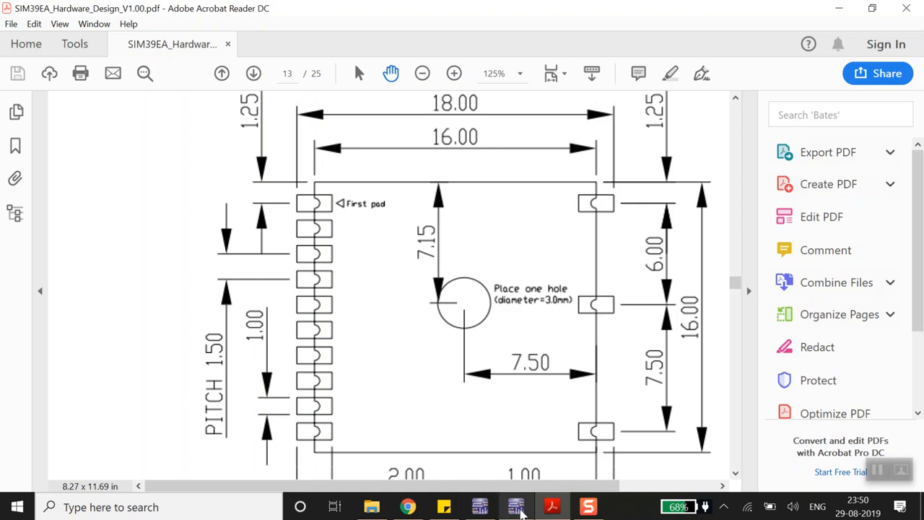
mouse_move(486, 508)
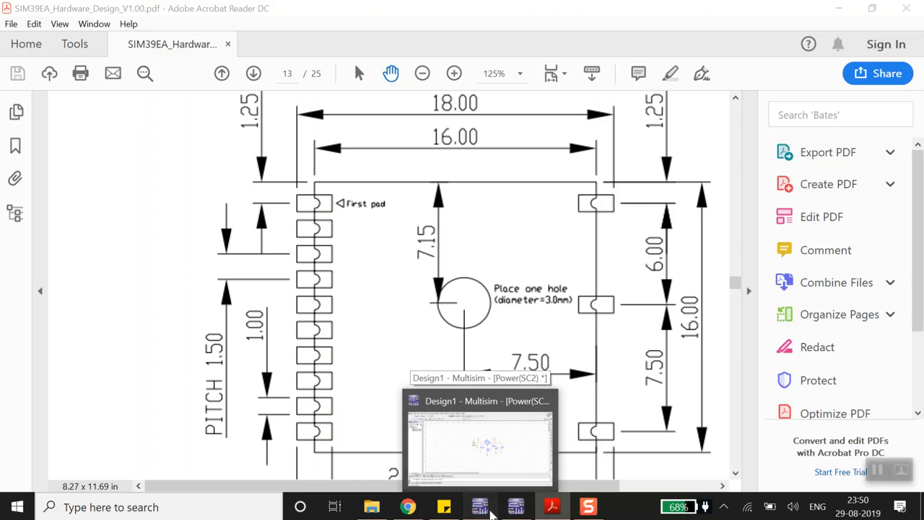
click(491, 455)
click(516, 507)
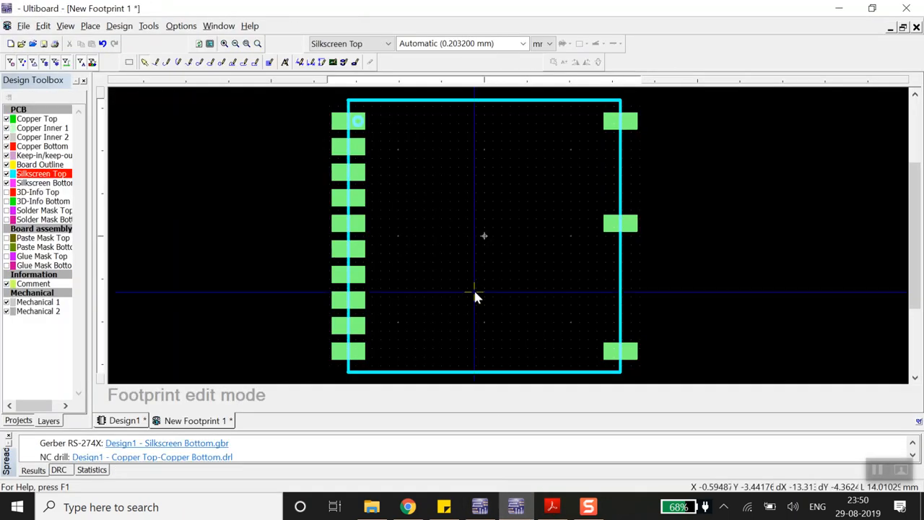
Step: Define a new round hole with a radius of 1.5 mm for the footprint
click(90, 26)
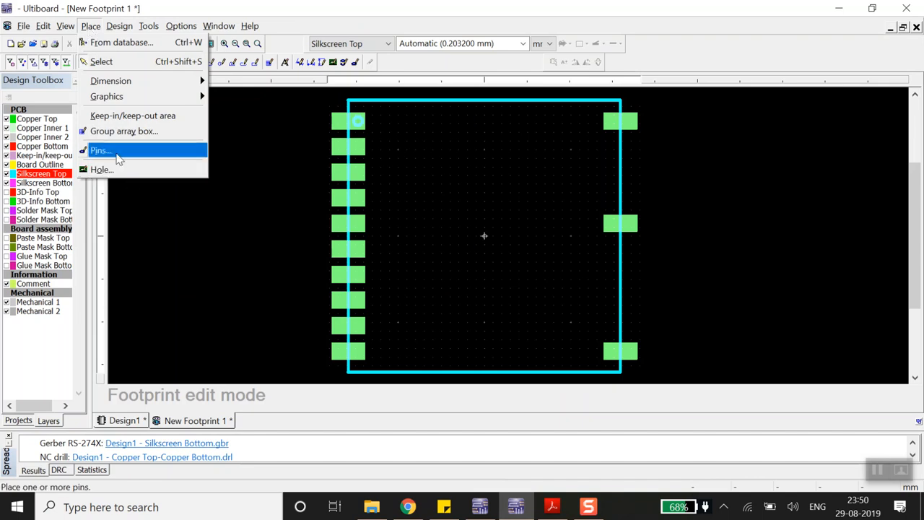
click(137, 170)
click(135, 165)
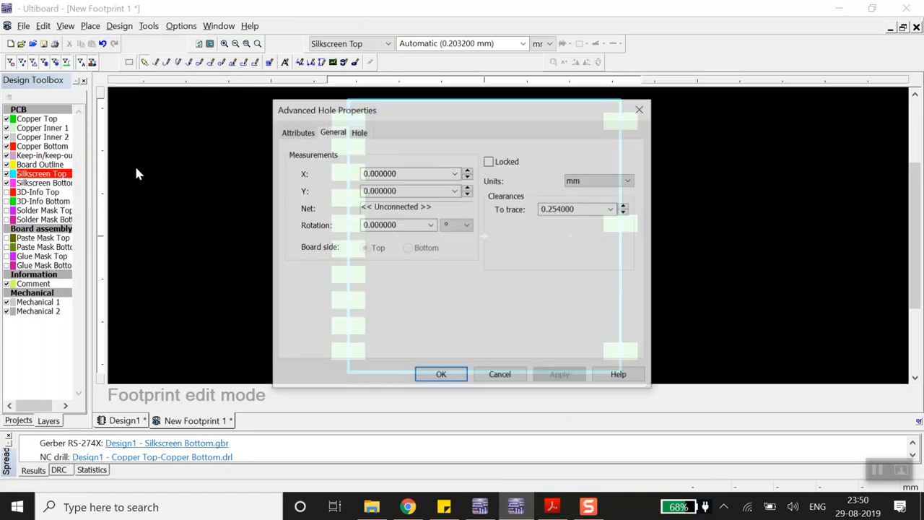
click(309, 134)
click(334, 133)
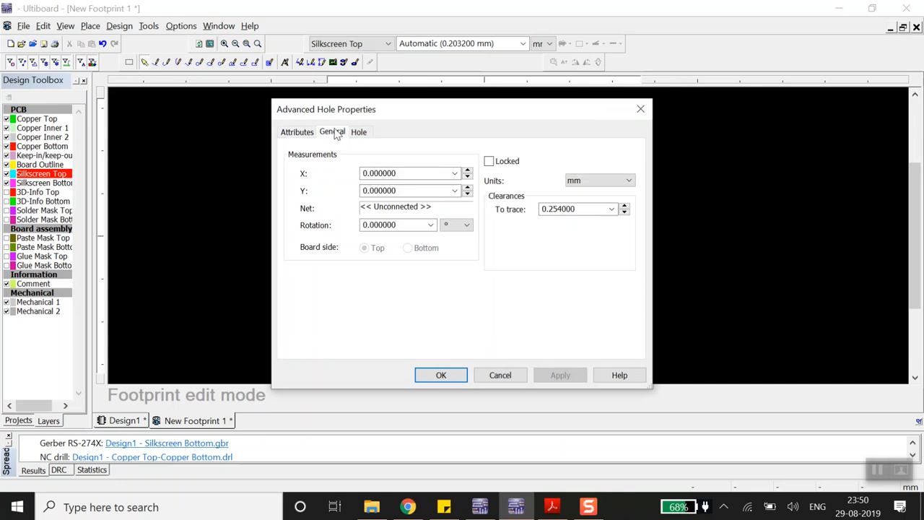
drag(487, 116, 653, 90)
click(530, 105)
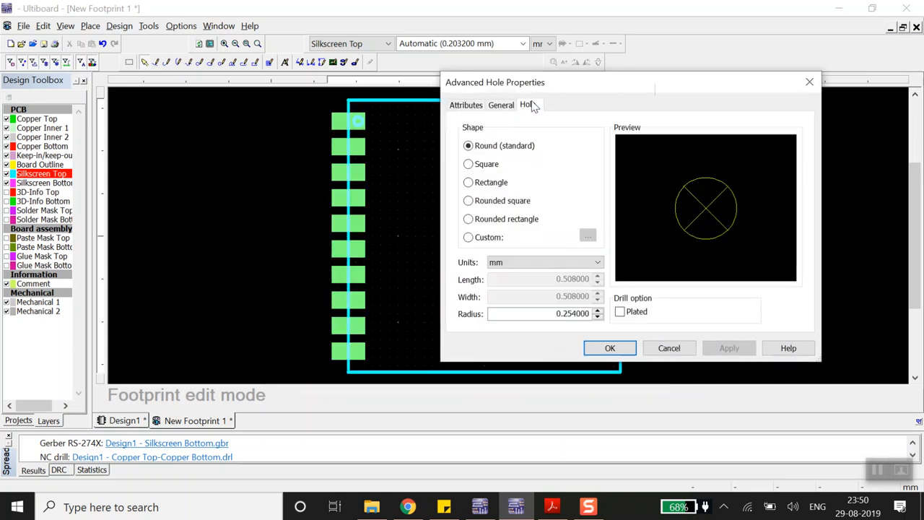
drag(654, 80, 690, 67)
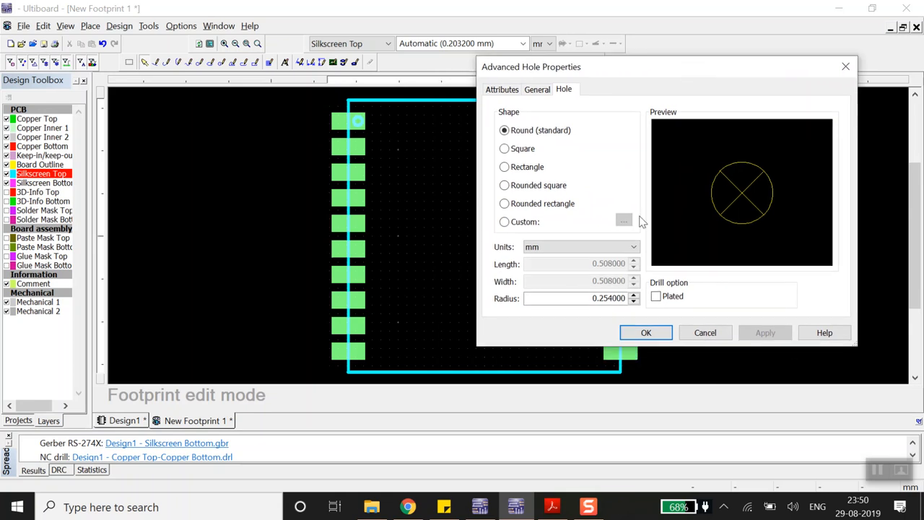
double_click(618, 301)
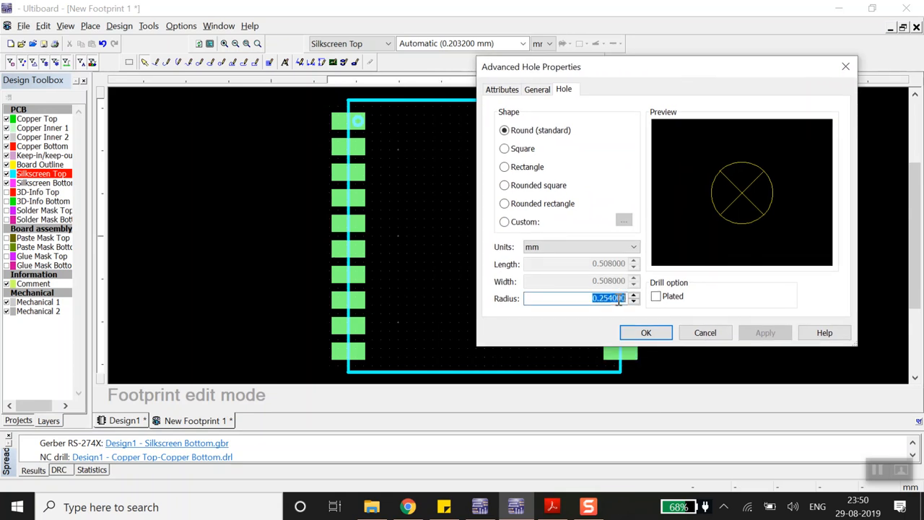
text(1.5)
click(644, 333)
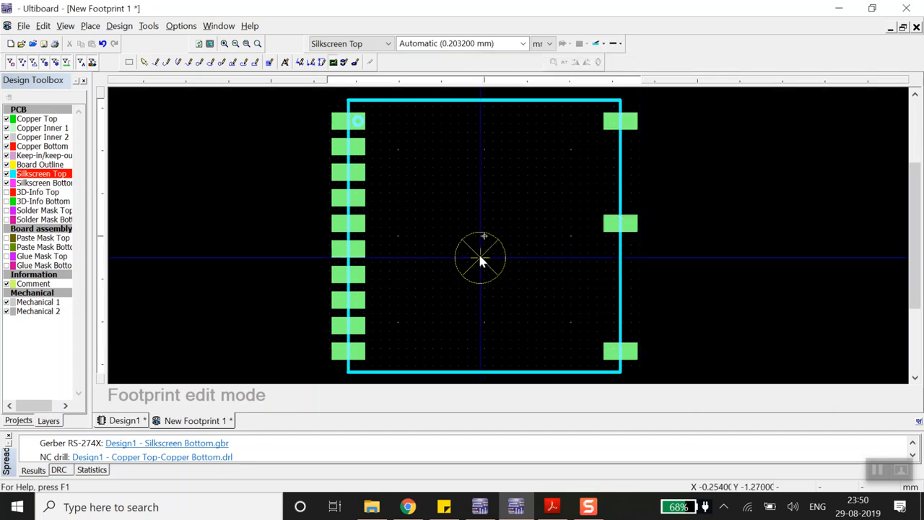
Step: Place one hole at the footprint's origin and end the hole placement
click(483, 235)
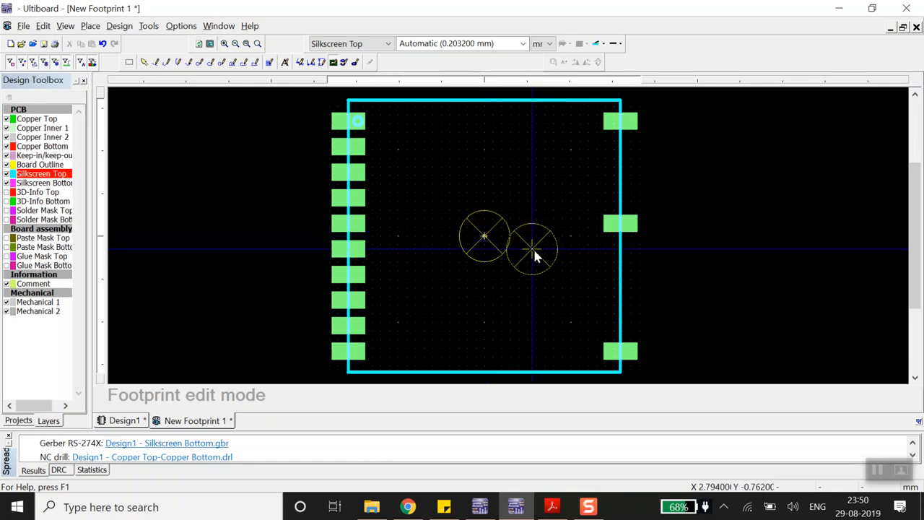
key(Escape)
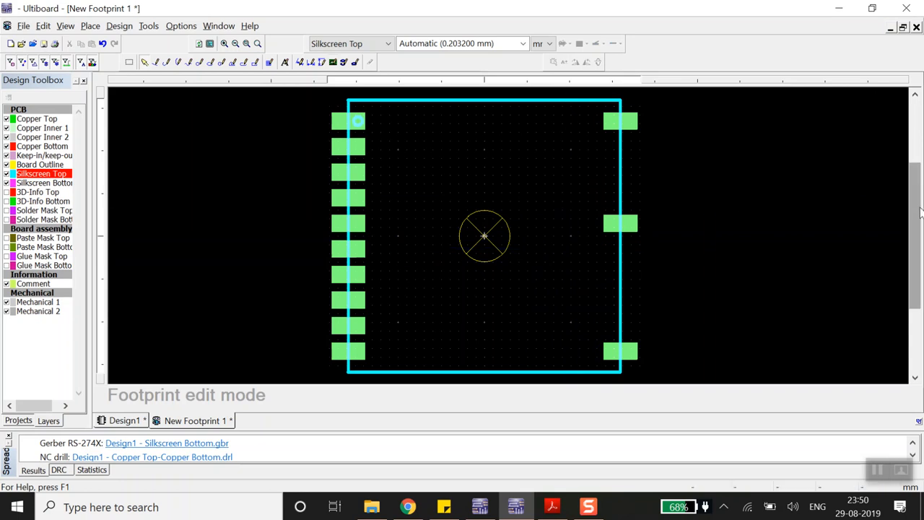
drag(918, 215, 916, 213)
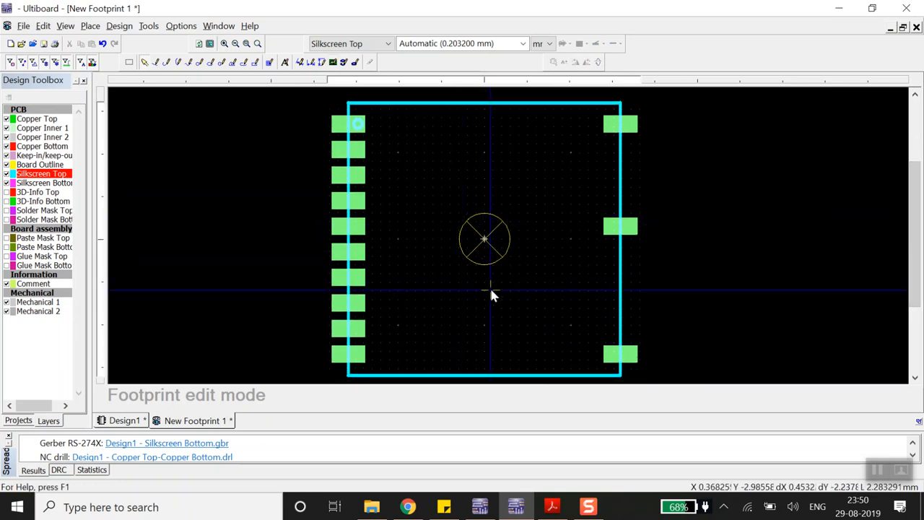
Step: Check the hole's offsets in the datasheet and the end-point coordinates of the upper silkscreen outline line
click(553, 507)
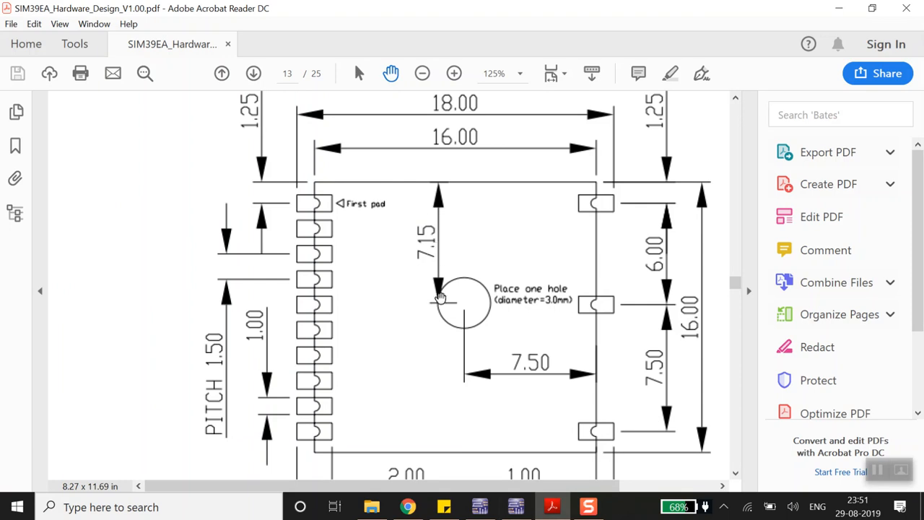
click(480, 507)
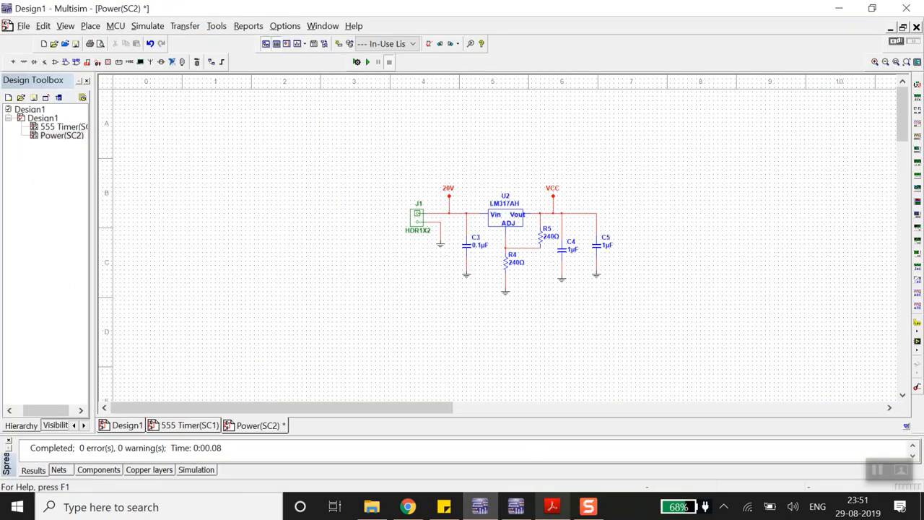
click(515, 507)
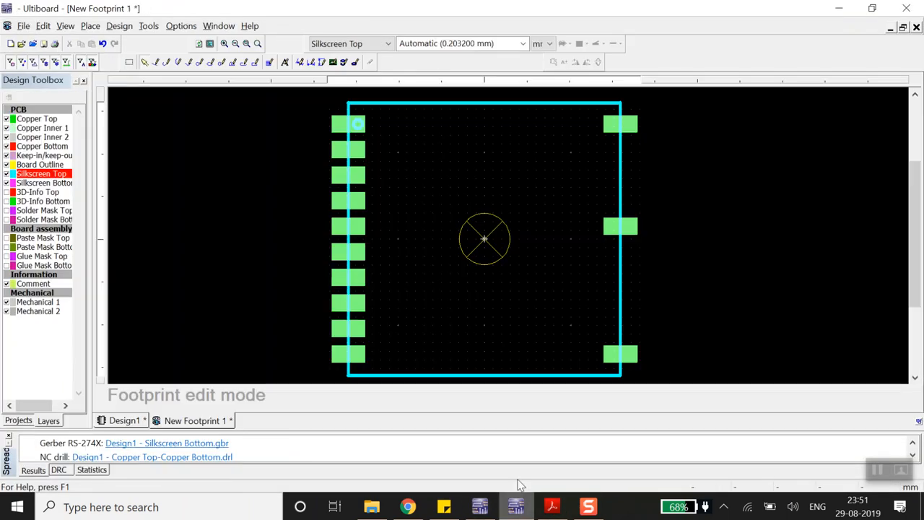
click(463, 104)
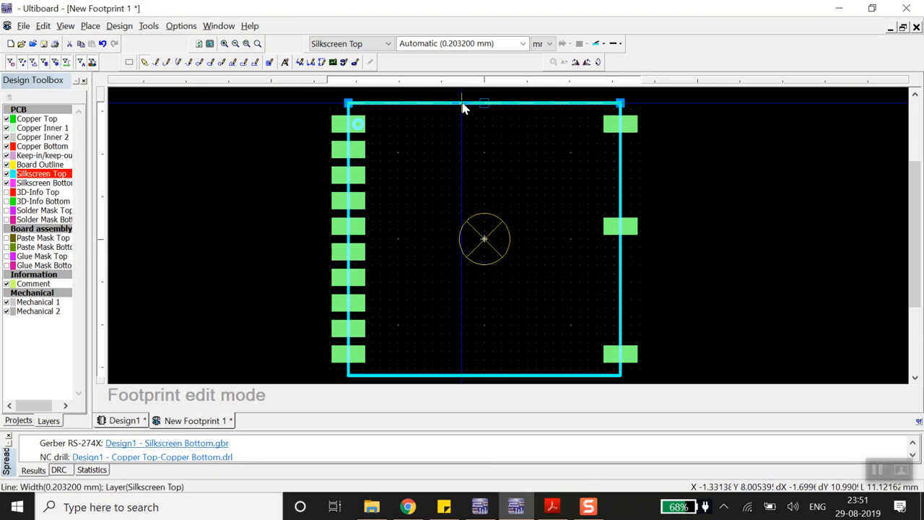
double_click(464, 106)
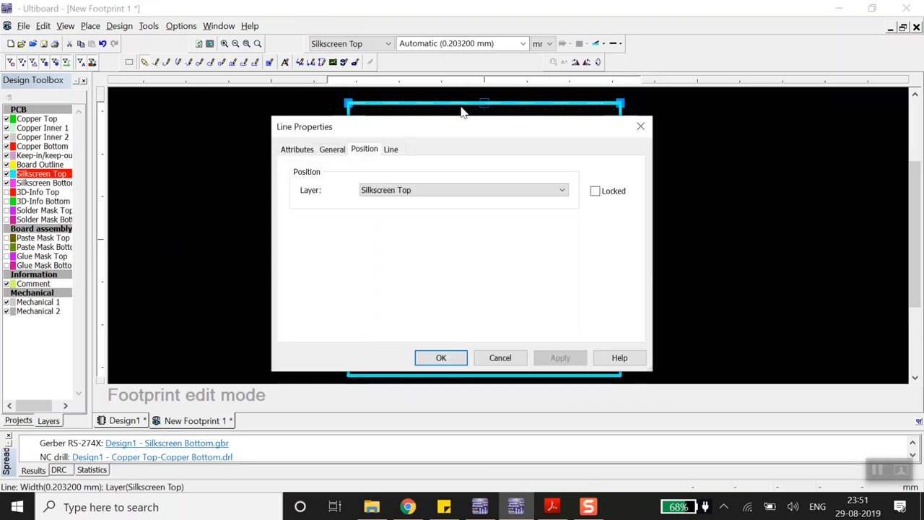
click(332, 153)
click(306, 153)
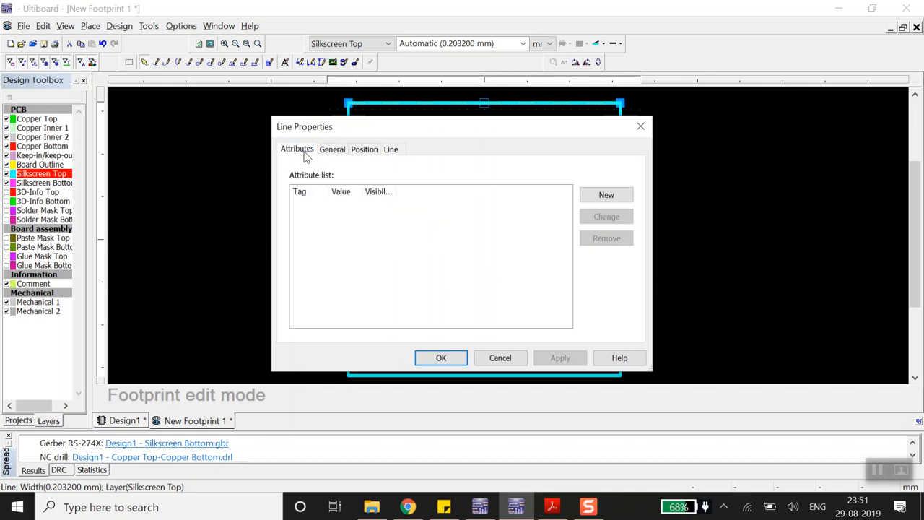
click(392, 153)
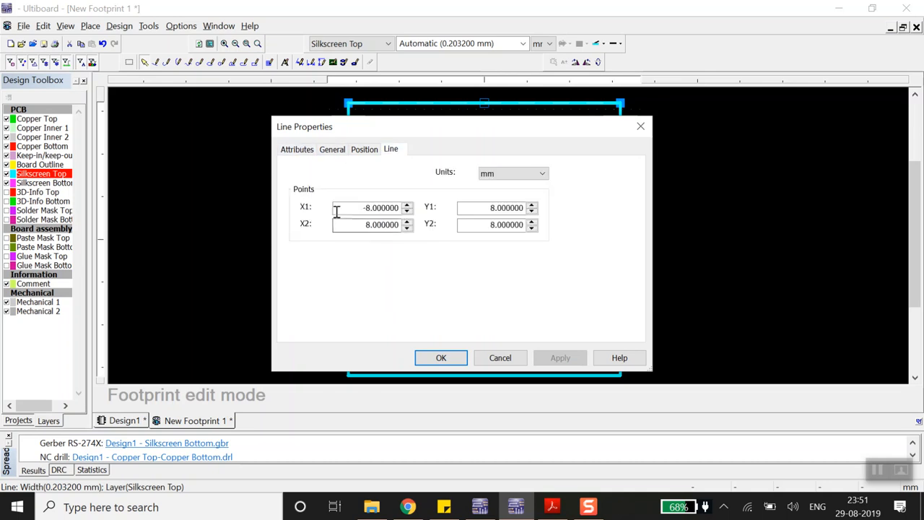
drag(510, 128, 601, 148)
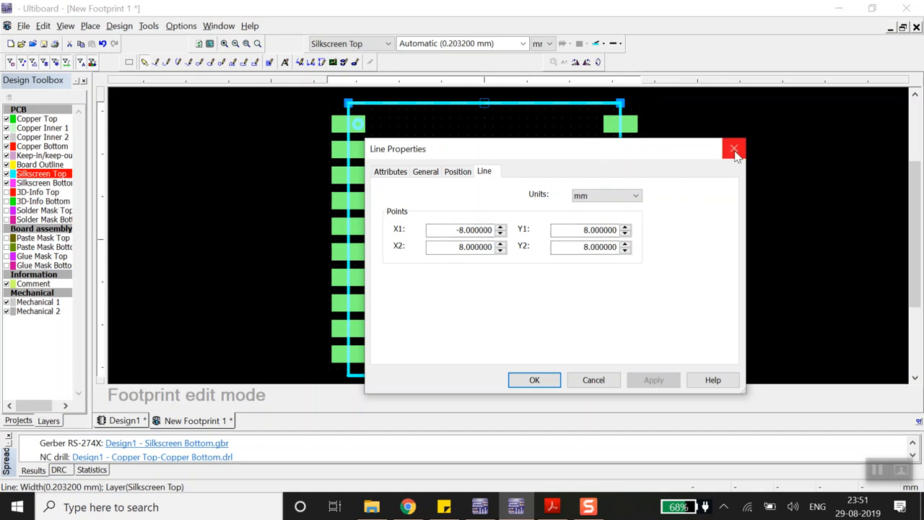
click(733, 150)
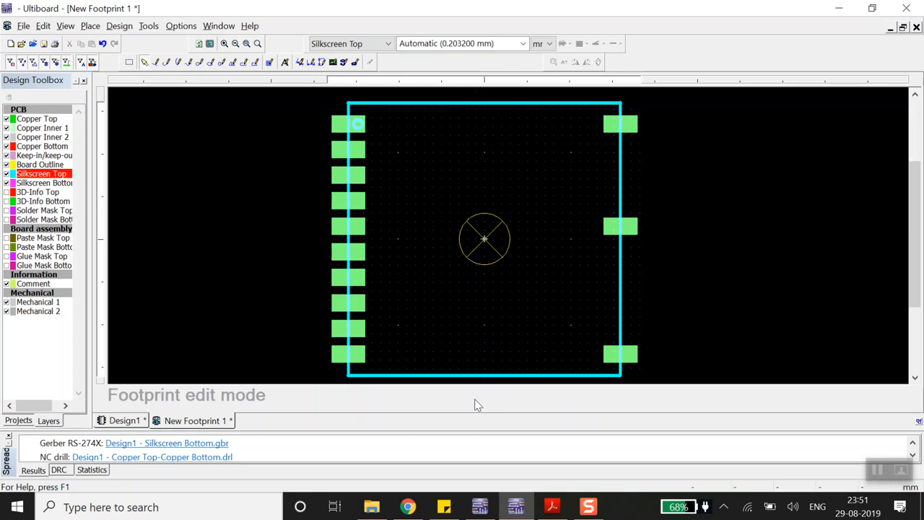
Step: Set the round hole's Y position to 0.85 mm to match the vertical offset in the datasheet drawing
click(555, 508)
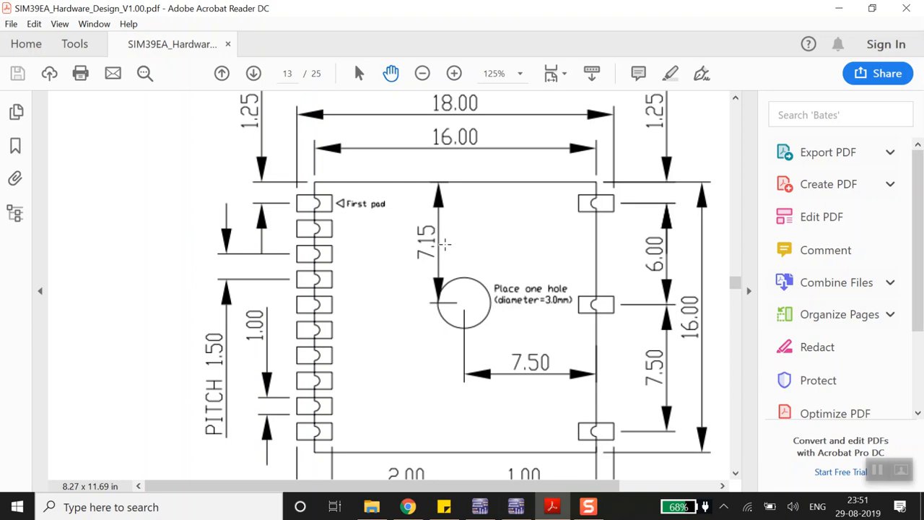
click(515, 506)
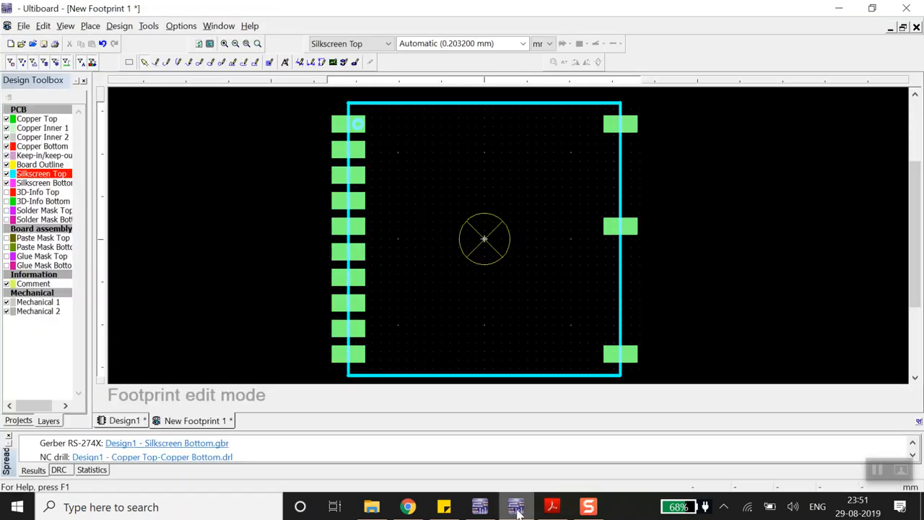
double_click(489, 262)
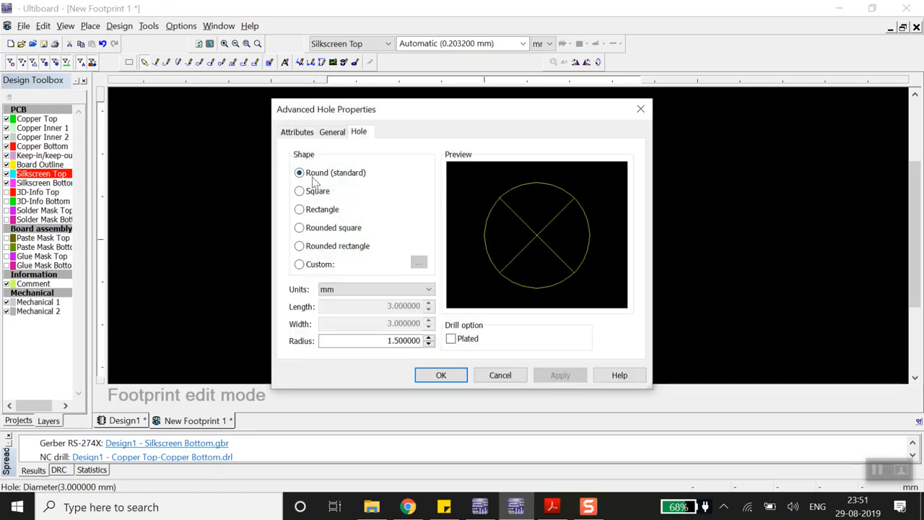
click(332, 135)
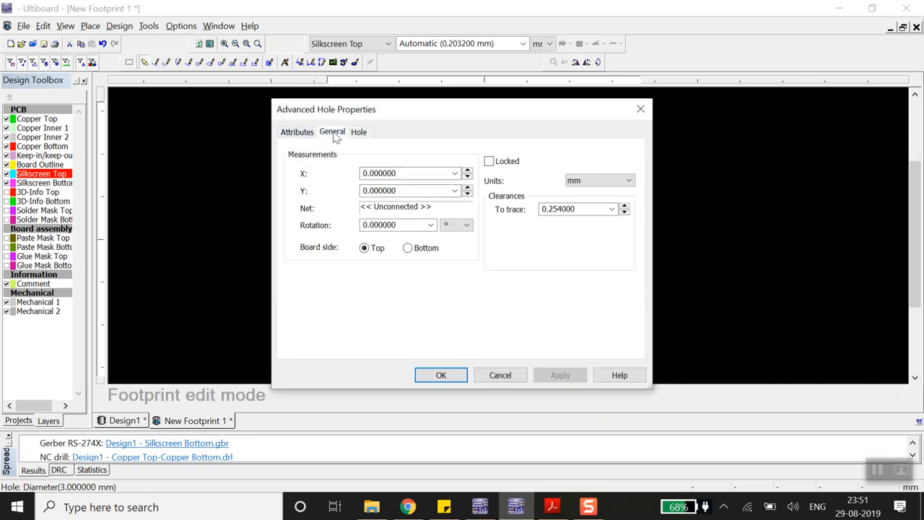
double_click(397, 191)
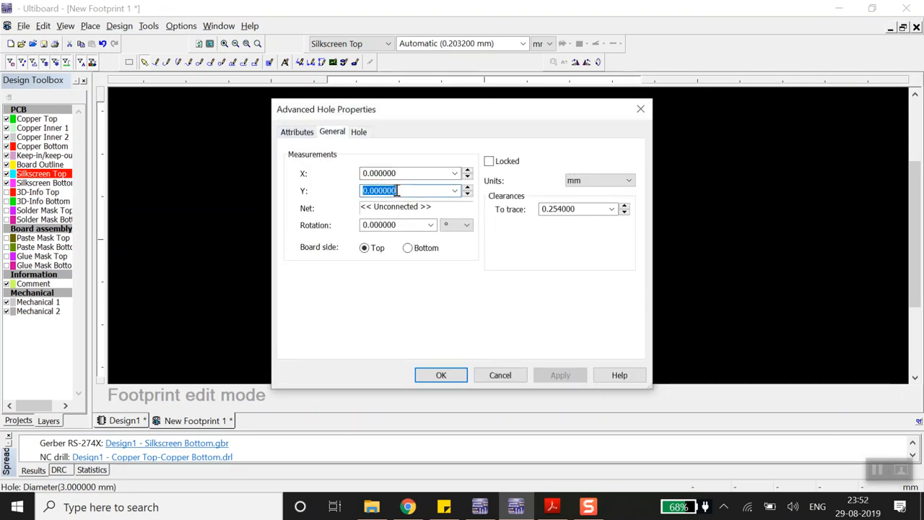
text(0.85)
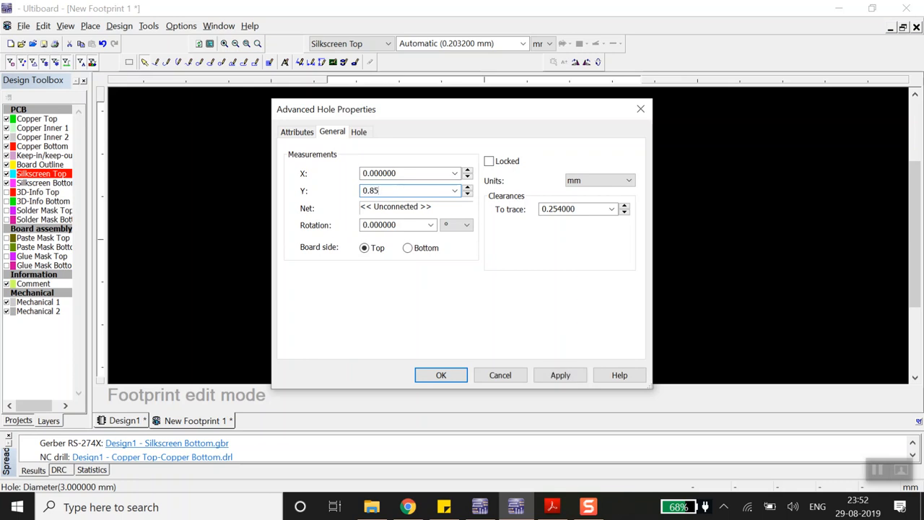
drag(546, 119, 786, 83)
click(801, 339)
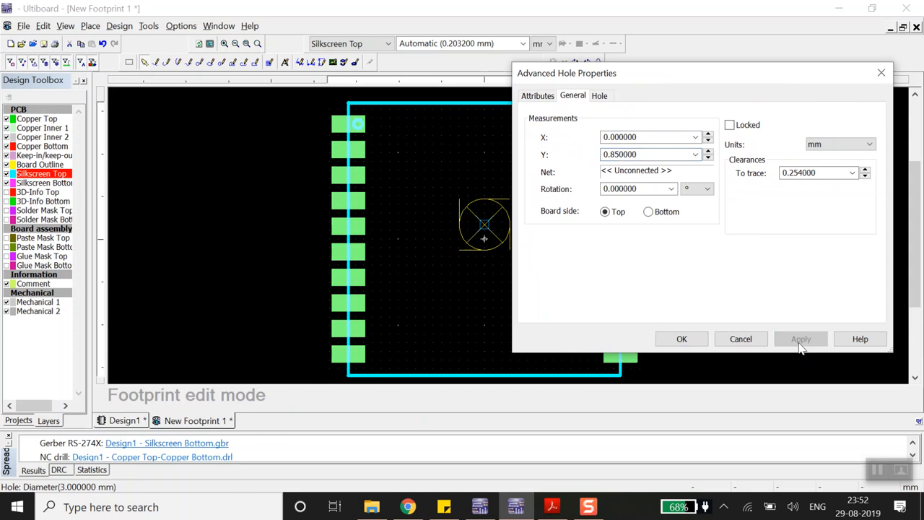
click(552, 507)
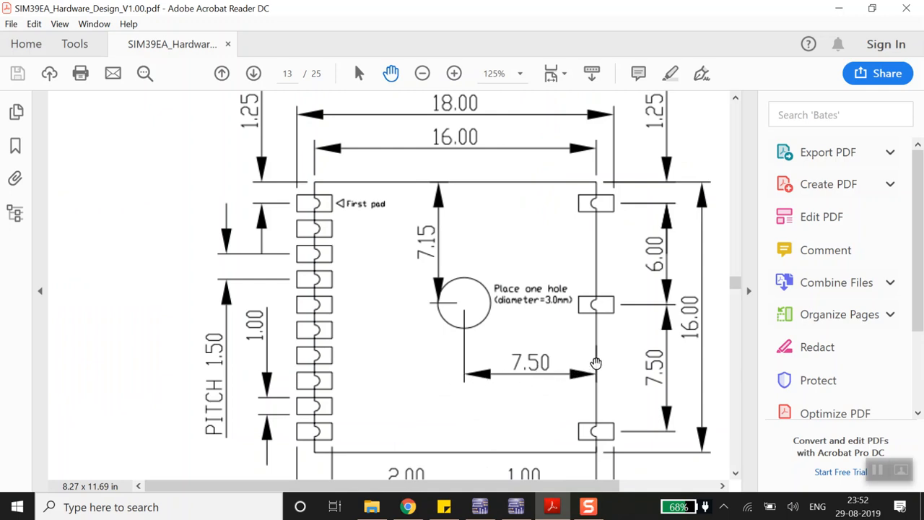
click(479, 507)
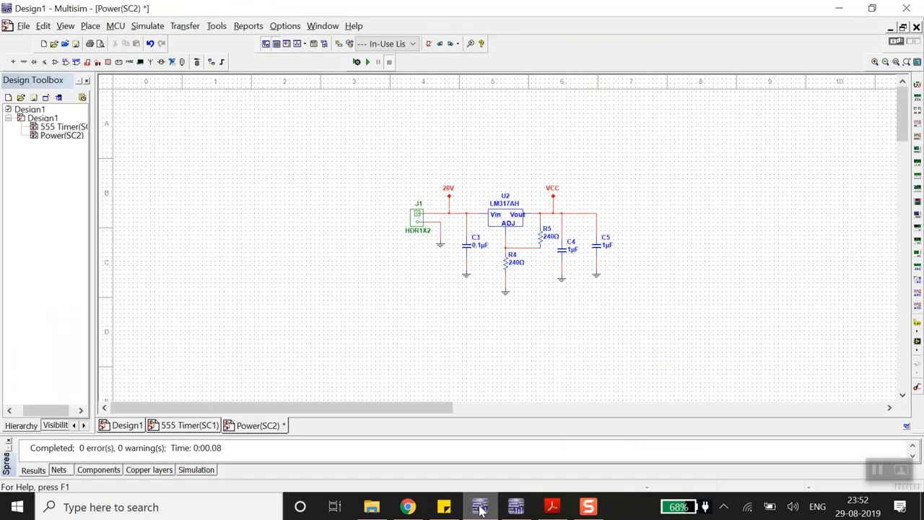
click(516, 507)
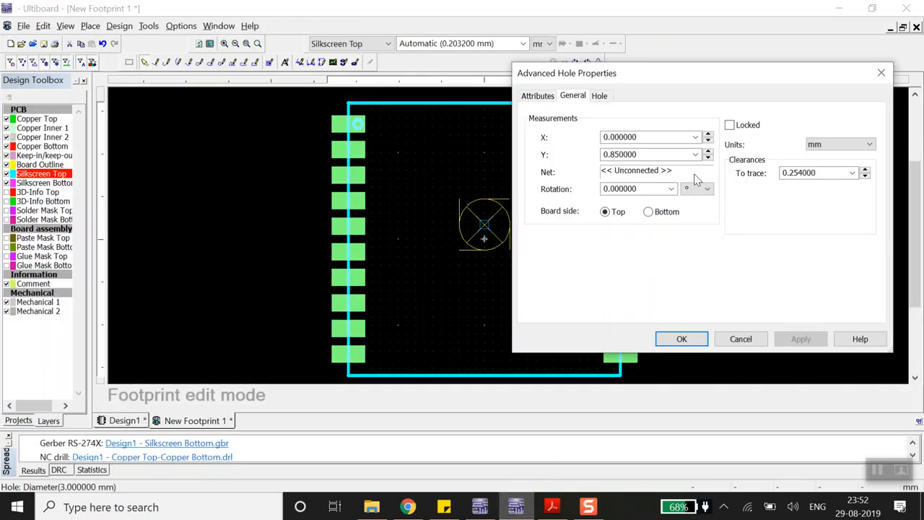
click(681, 340)
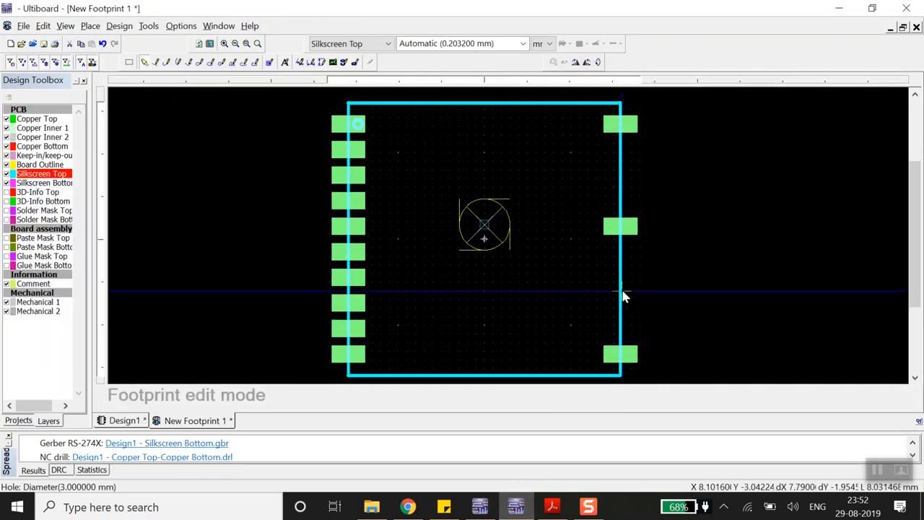
Step: Check the right silkscreen outline line's end-point coordinates and the hole's horizontal offset in the datasheet drawing
double_click(623, 295)
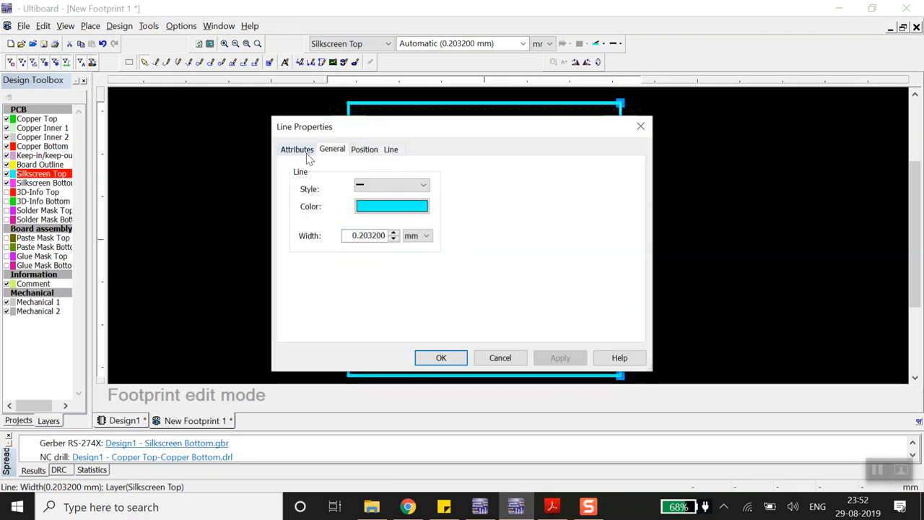
click(306, 157)
click(364, 158)
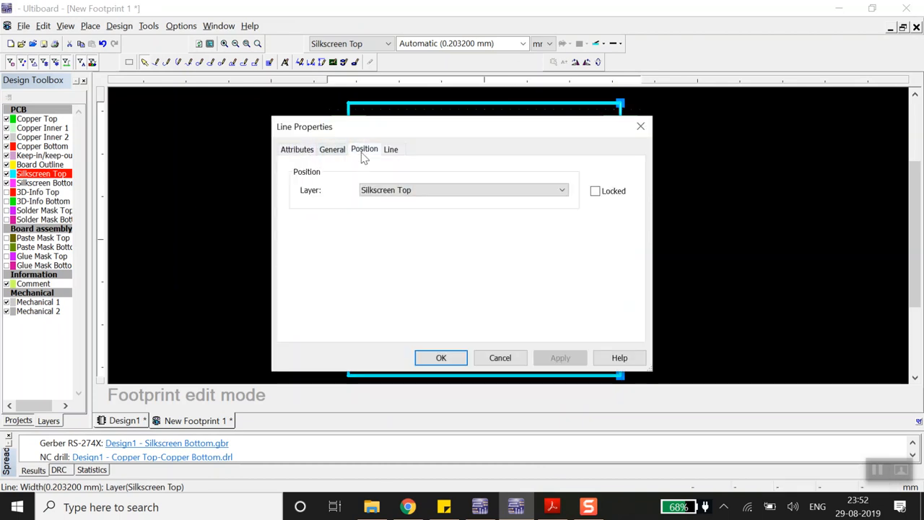
click(391, 150)
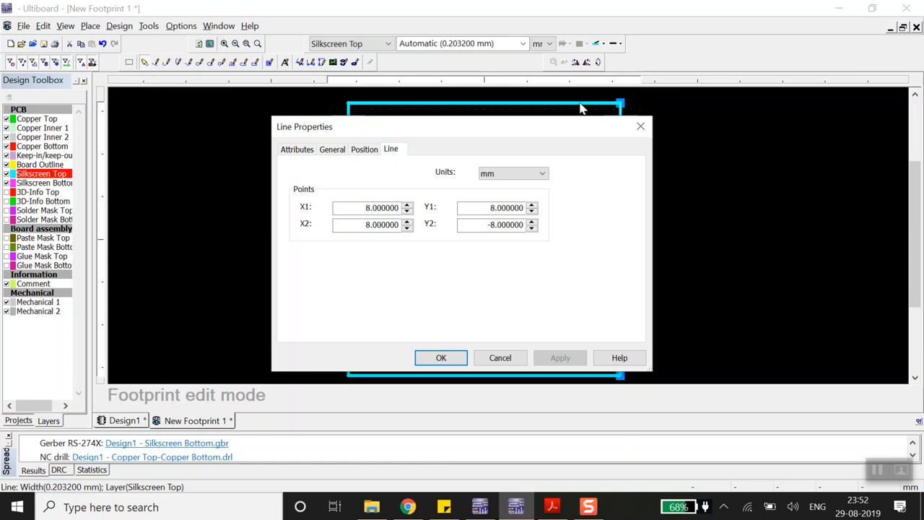
drag(546, 132, 800, 114)
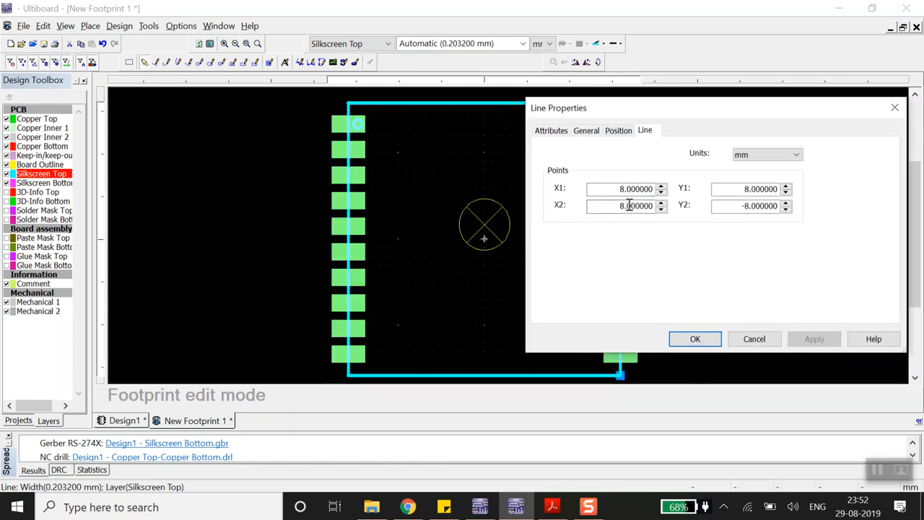
click(897, 114)
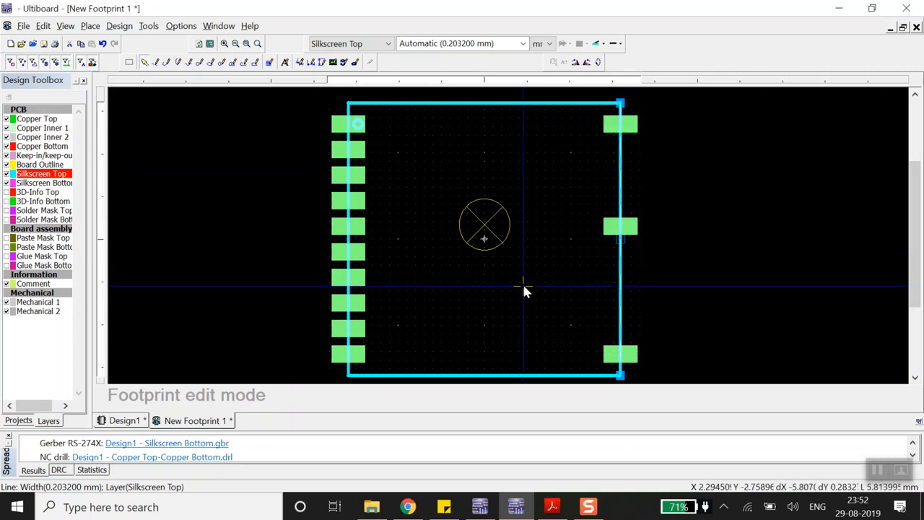
click(551, 507)
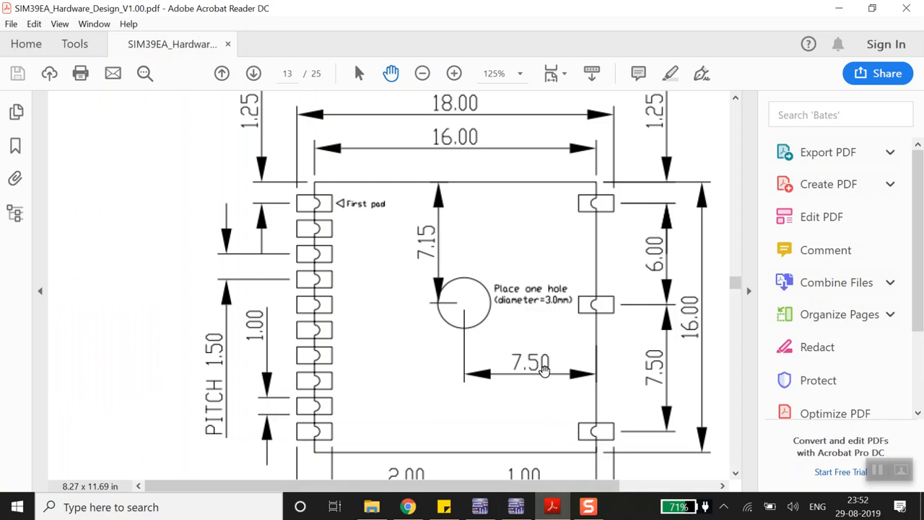
mouse_move(515, 507)
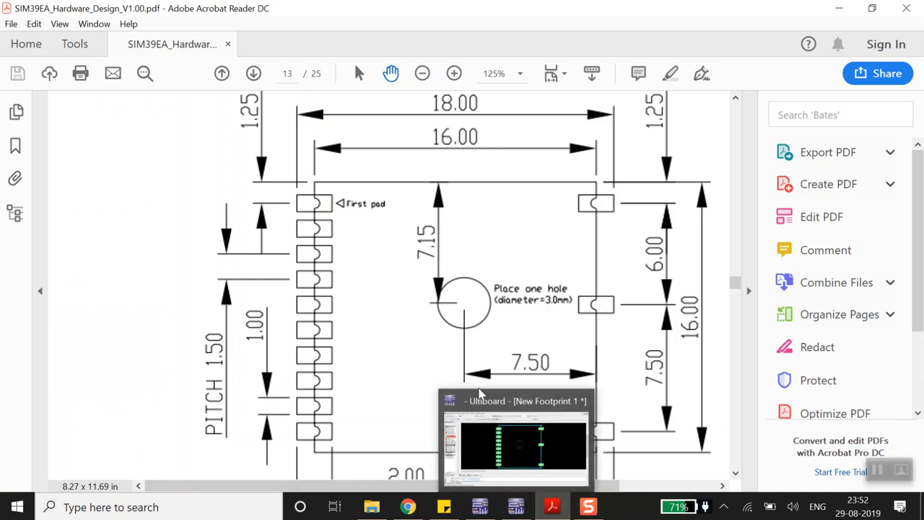
Step: Set the round hole's X position to 0.5 mm in the Ultiboard footprint
click(515, 507)
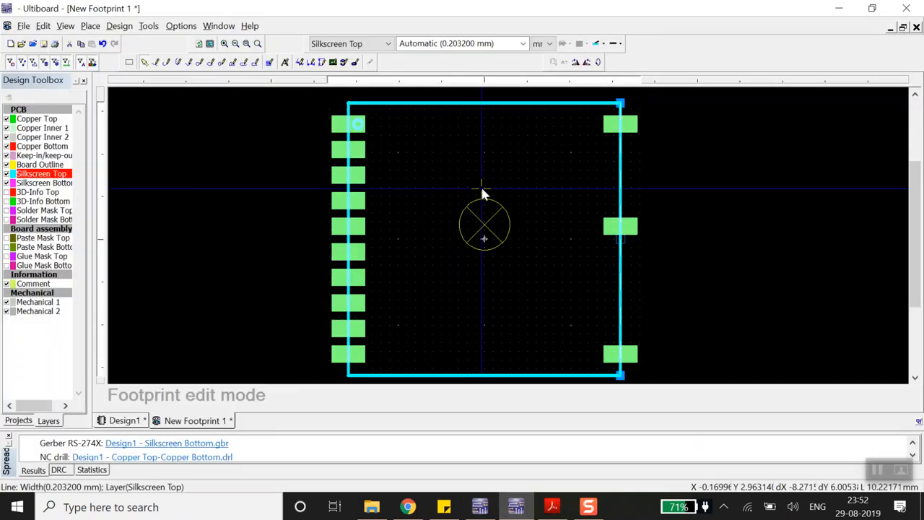
double_click(488, 240)
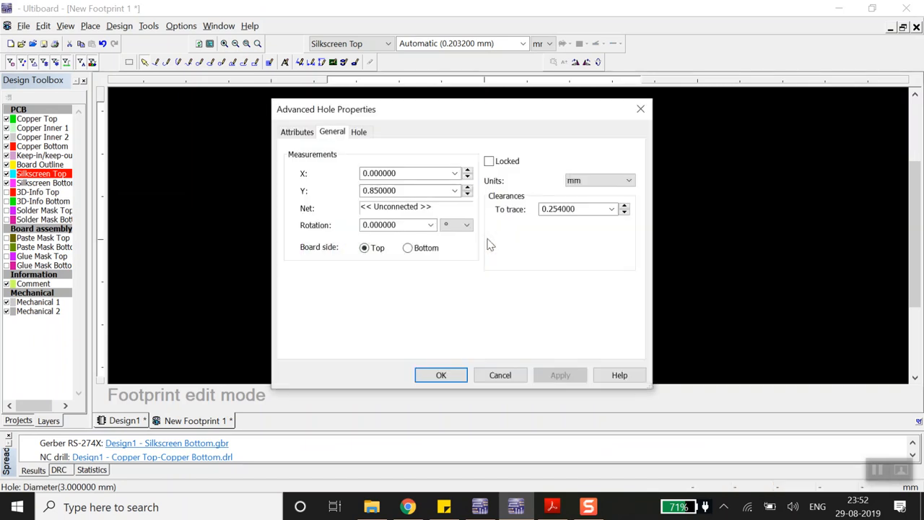
click(403, 174)
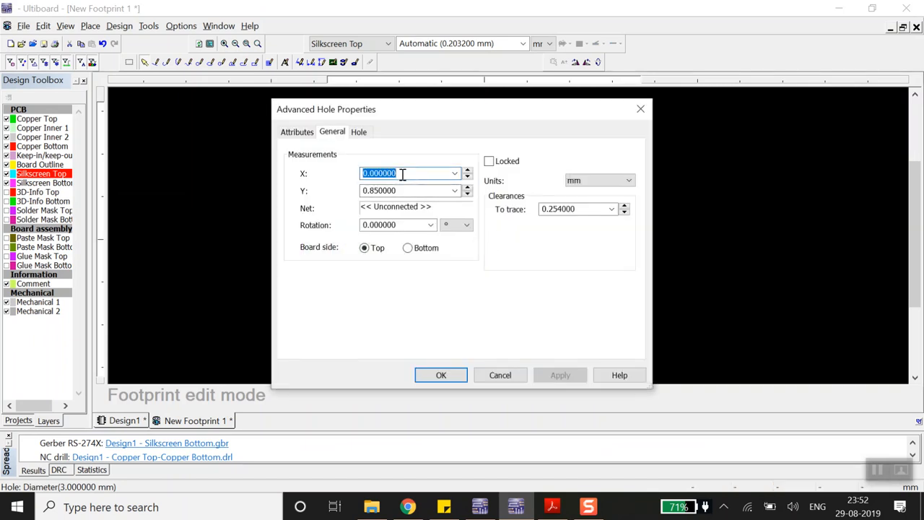
text(0.5)
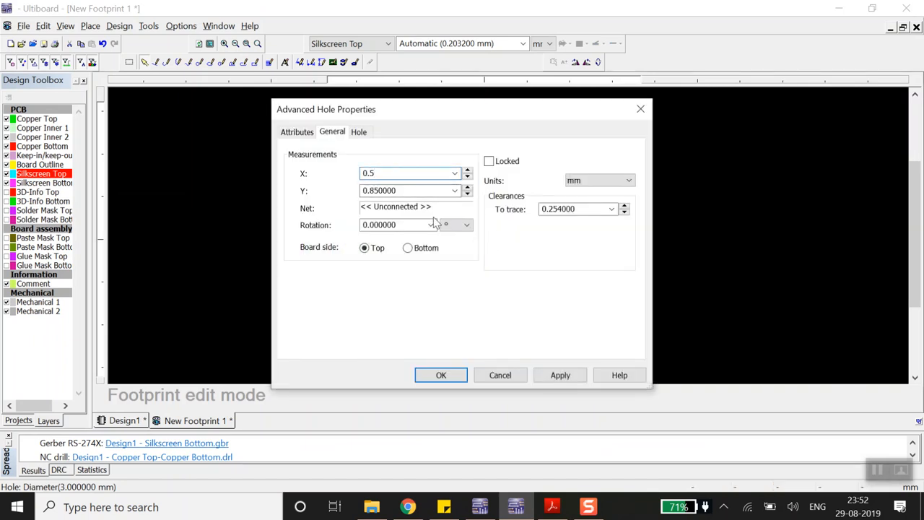
click(559, 375)
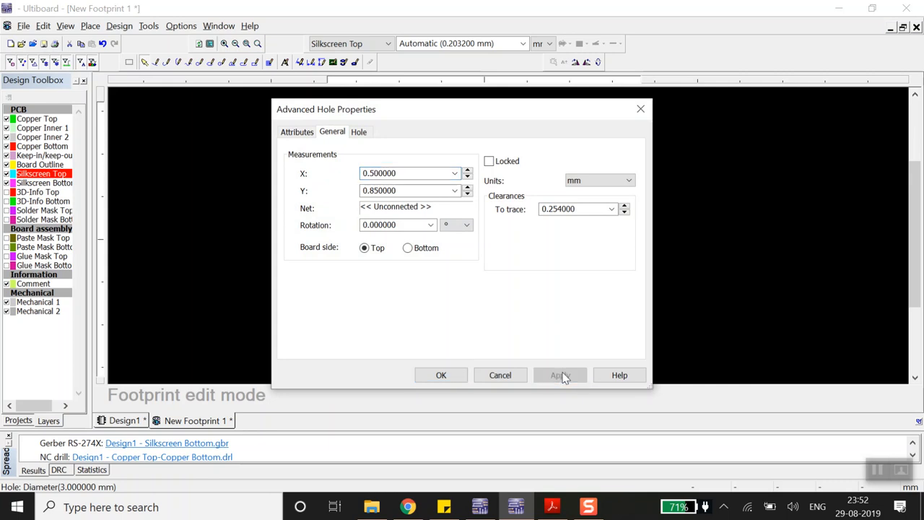
click(442, 376)
click(689, 286)
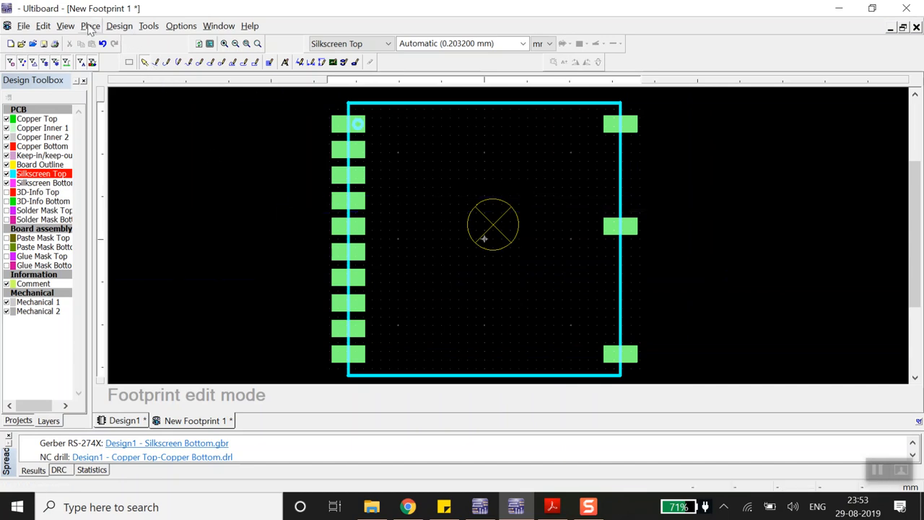
Step: Save the footprint to the User Database as SIM39EA and switch to Multisim
click(23, 26)
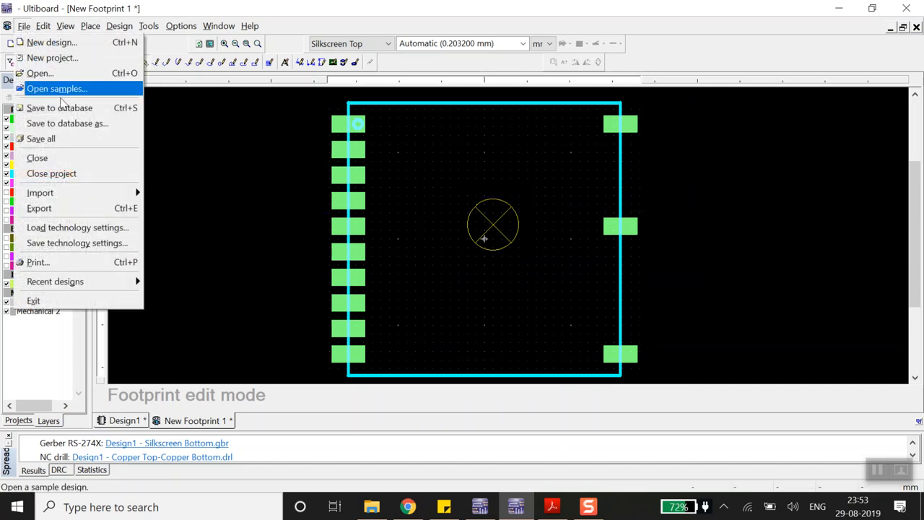
click(60, 108)
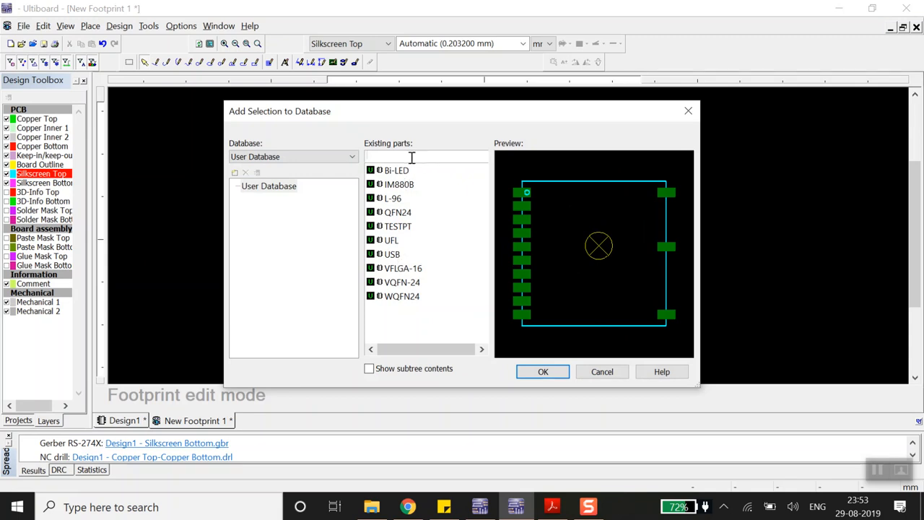
text(SIM39EA)
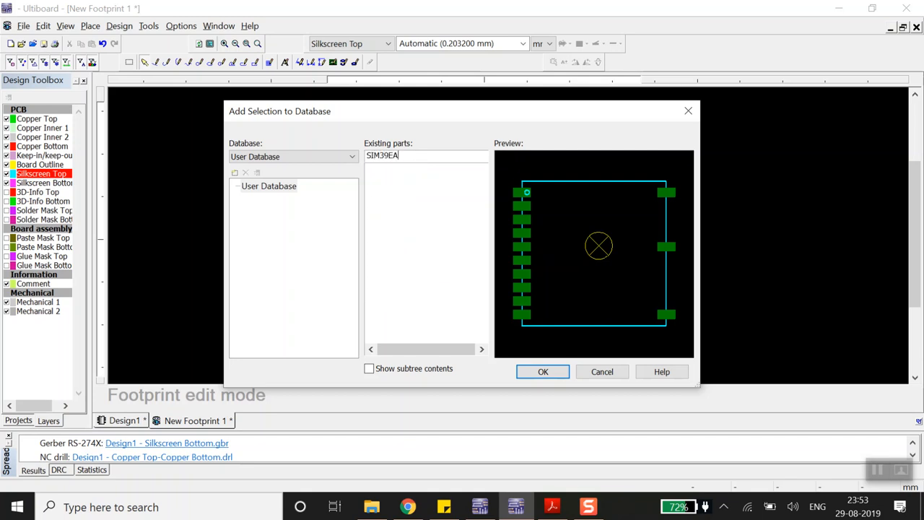
click(550, 372)
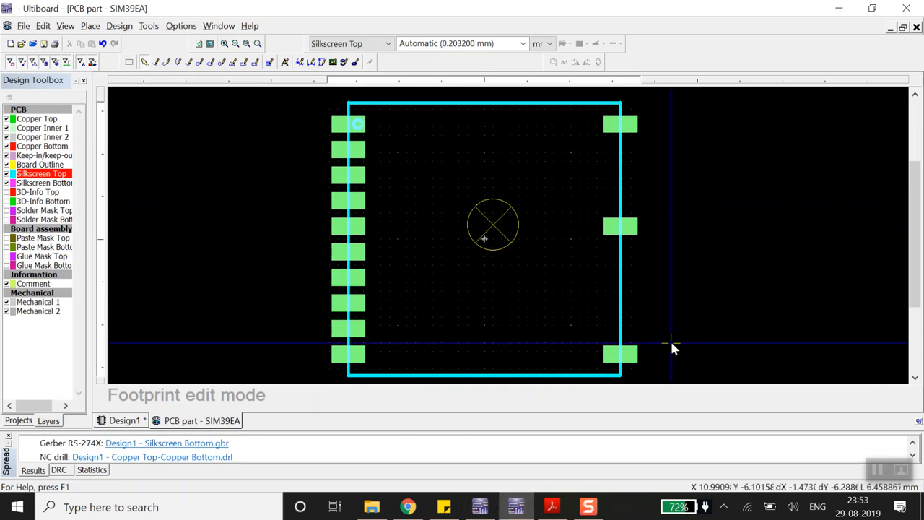
click(478, 508)
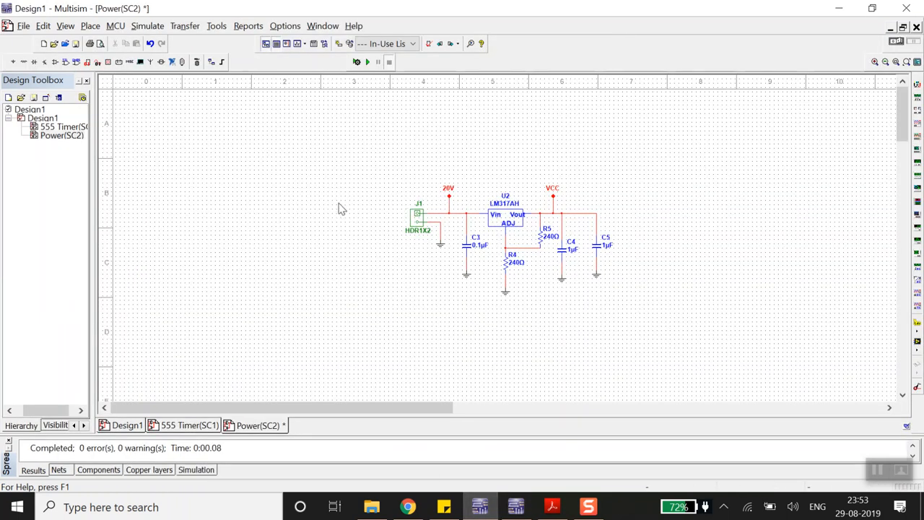
click(218, 29)
click(241, 41)
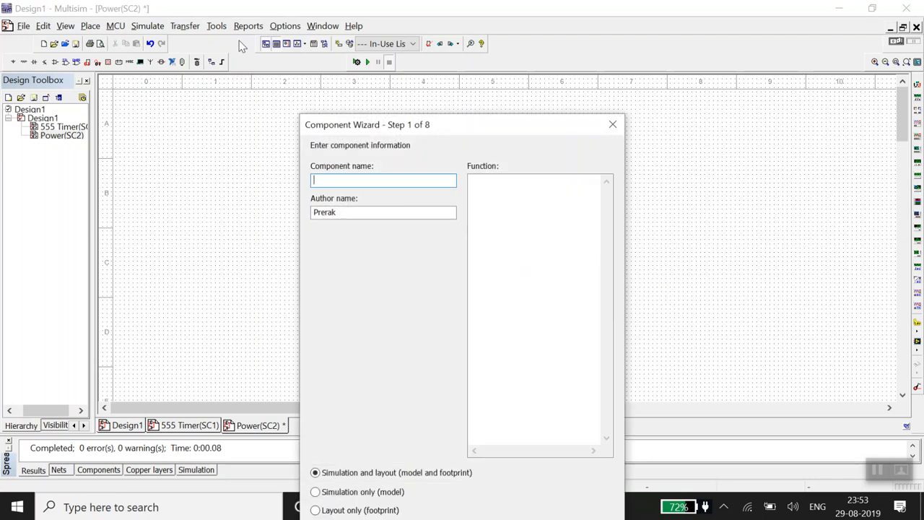
drag(525, 140, 550, 67)
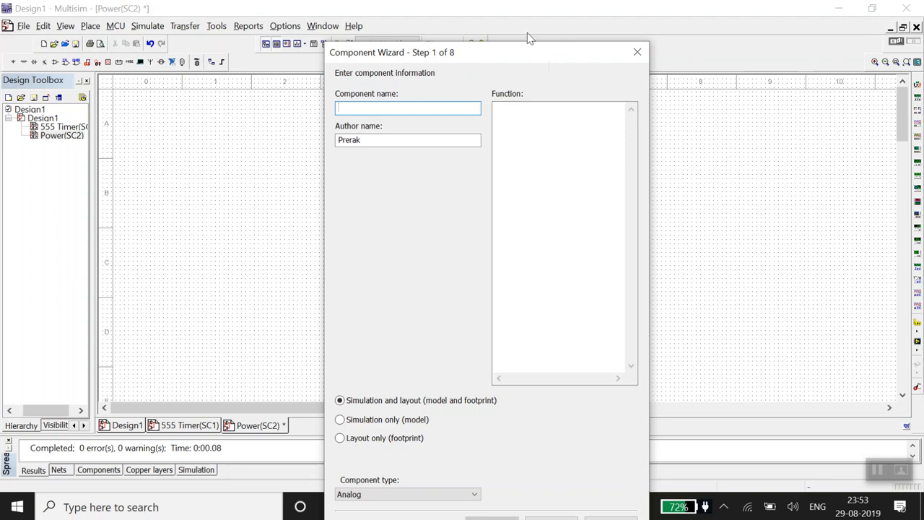
drag(524, 43, 510, 79)
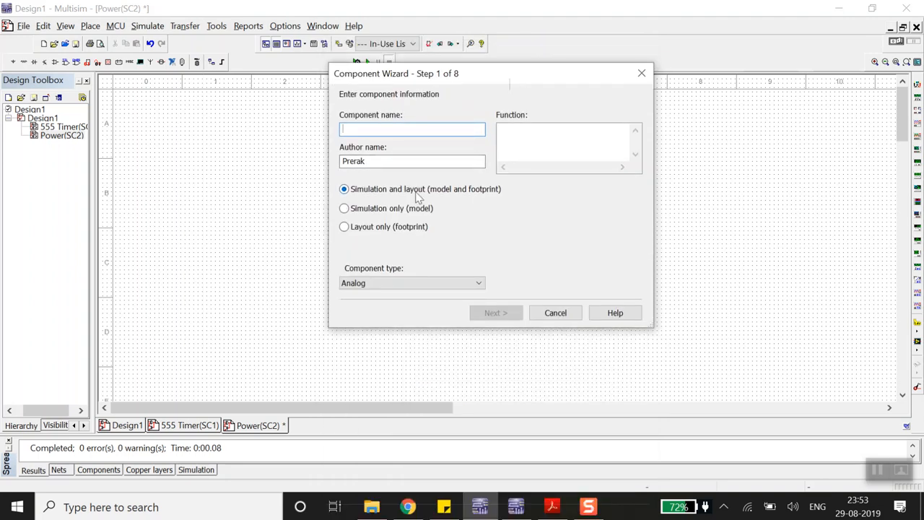
text(SIM)
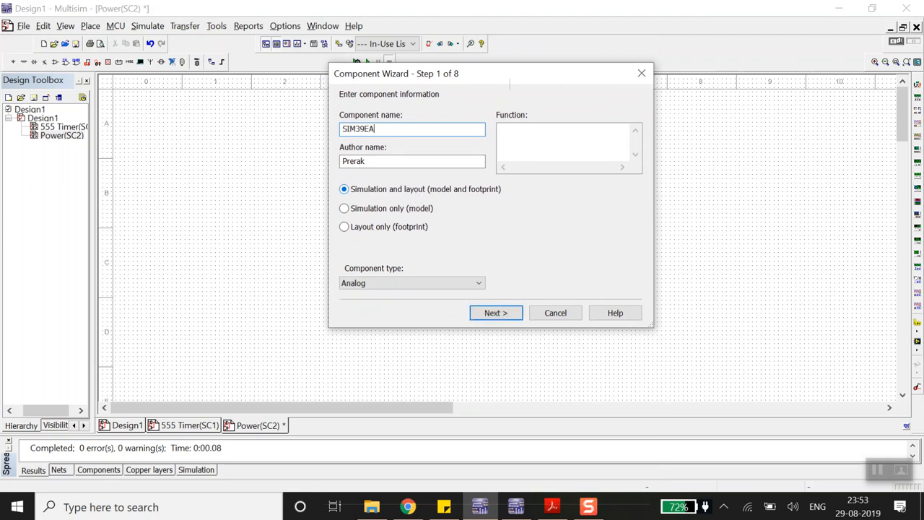
text(39)
key(BackSpace)
key(BackSpace)
key(BackSpace)
key(BackSpace)
key(BackSpace)
text(GPS)
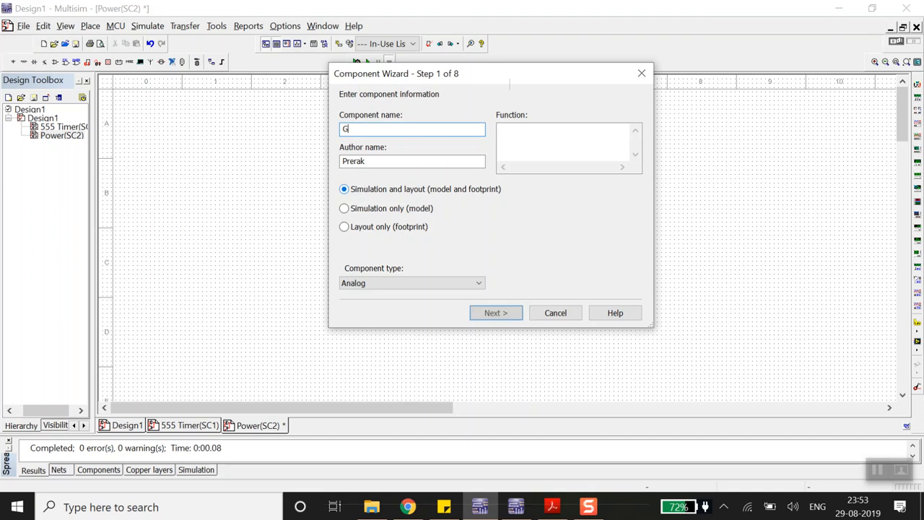
click(641, 73)
click(532, 236)
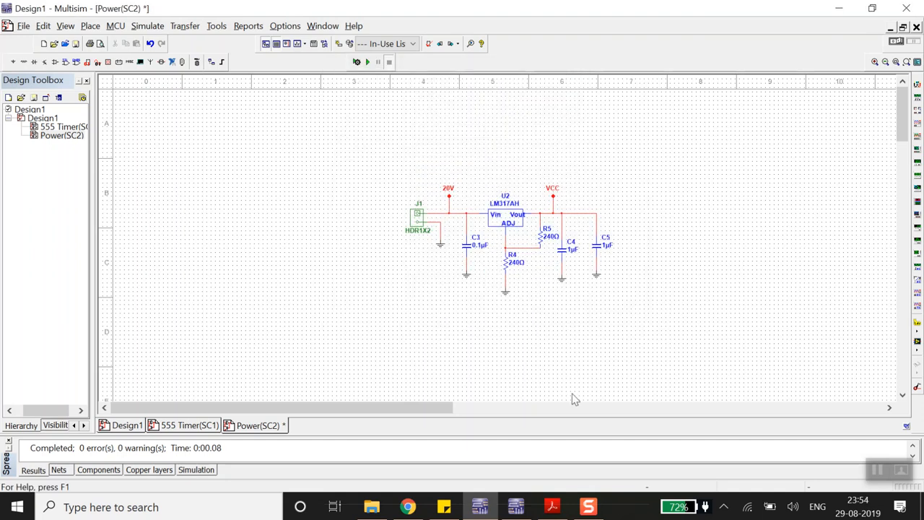
Step: Save Design1 in Multisim and close Multisim
click(516, 507)
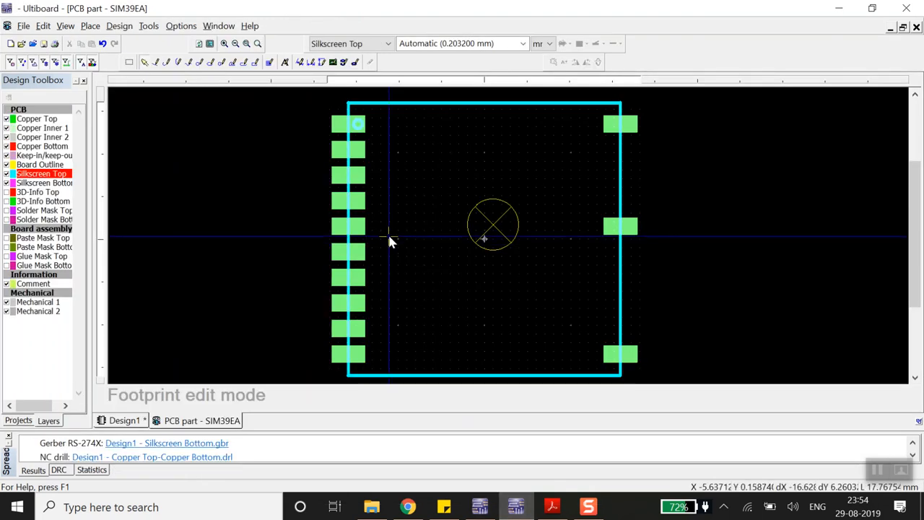
click(480, 507)
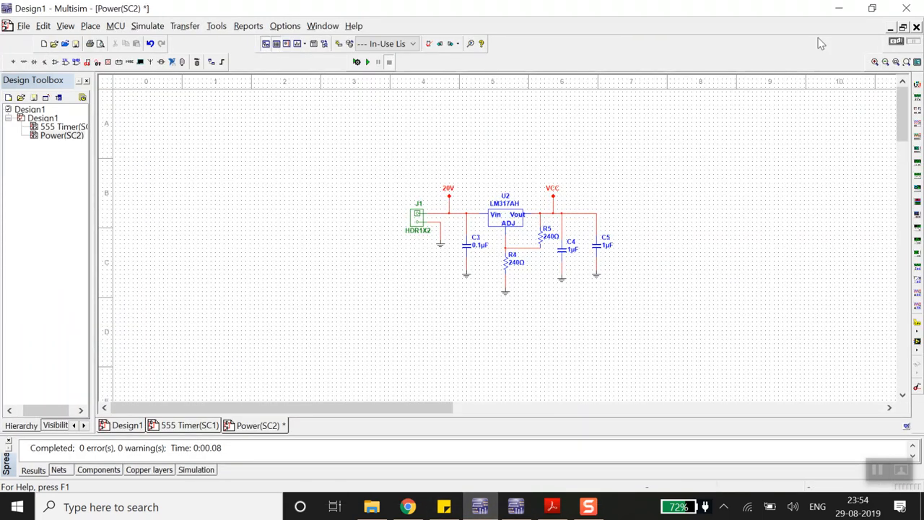
click(72, 47)
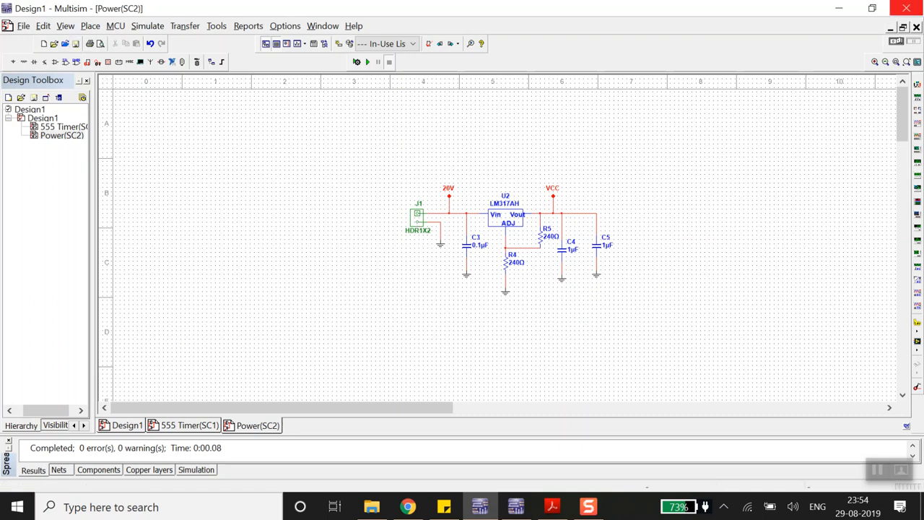
click(906, 9)
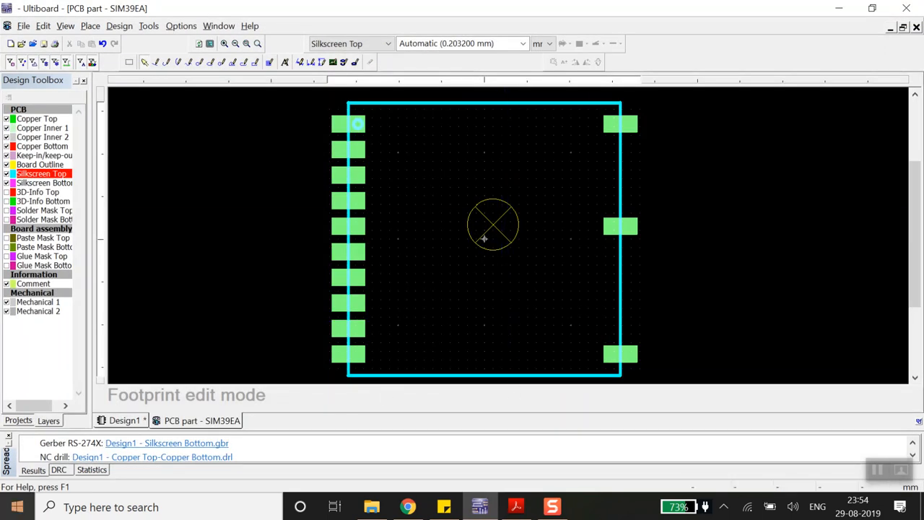
Step: Relaunch NI Multisim 13.0 and bring its new blank design to the front
click(17, 507)
text(multi)
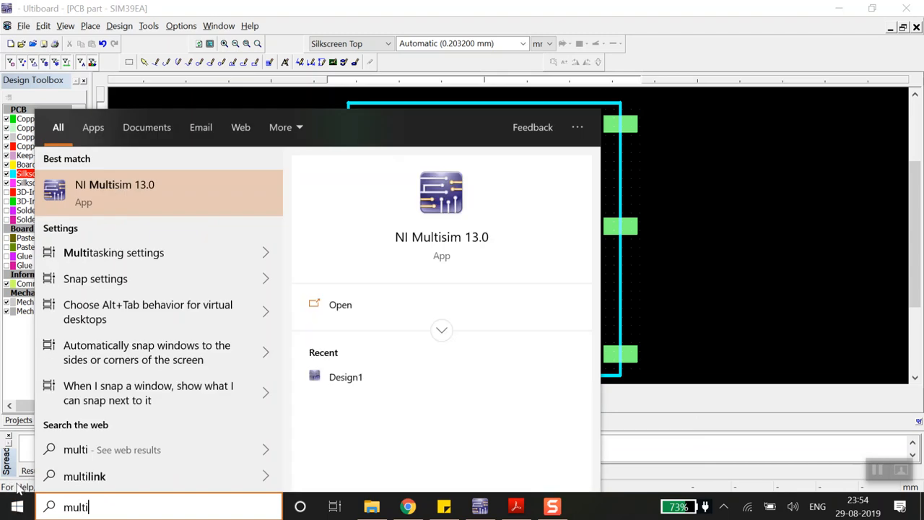
click(106, 188)
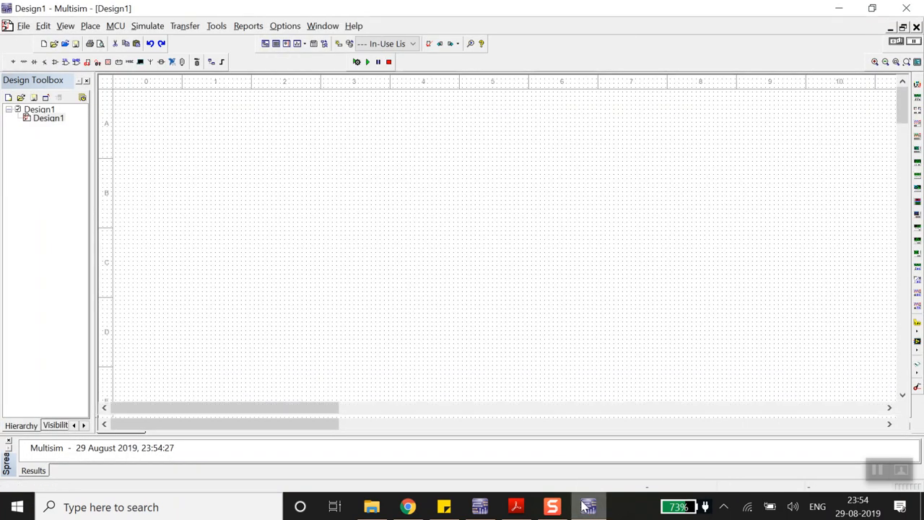
click(480, 507)
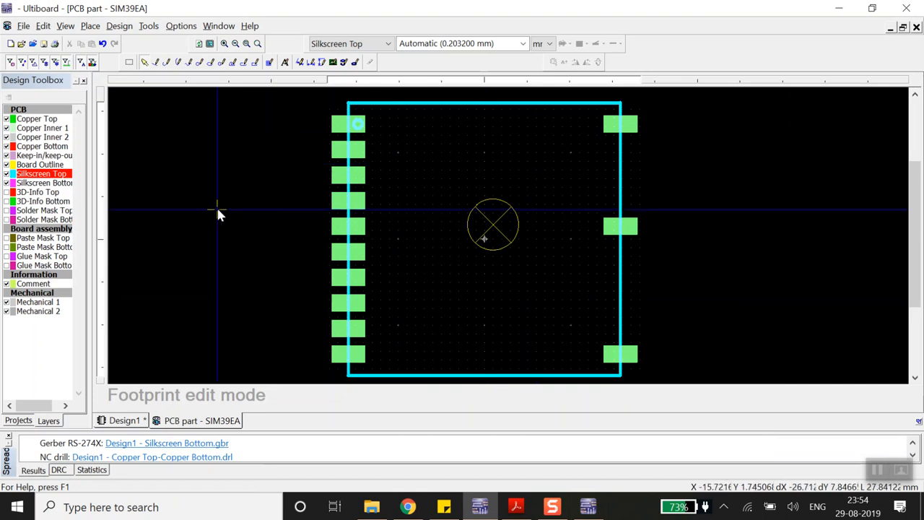
click(515, 507)
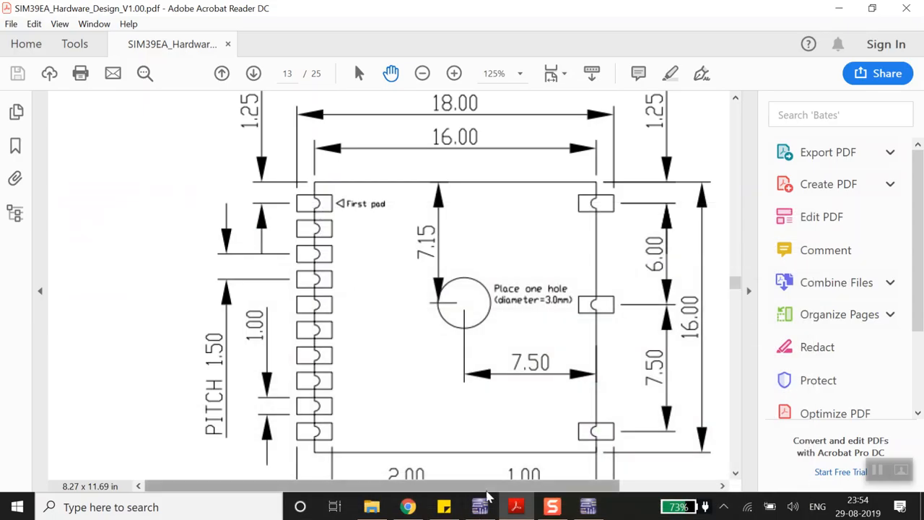
click(598, 507)
click(602, 507)
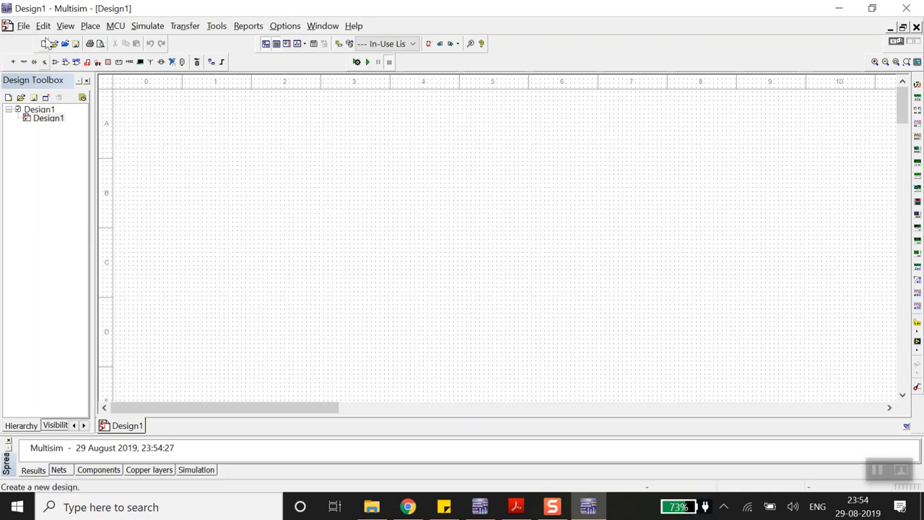
Step: Start the Component Wizard, name the component GPS39 and make it layout only (footprint)
click(88, 26)
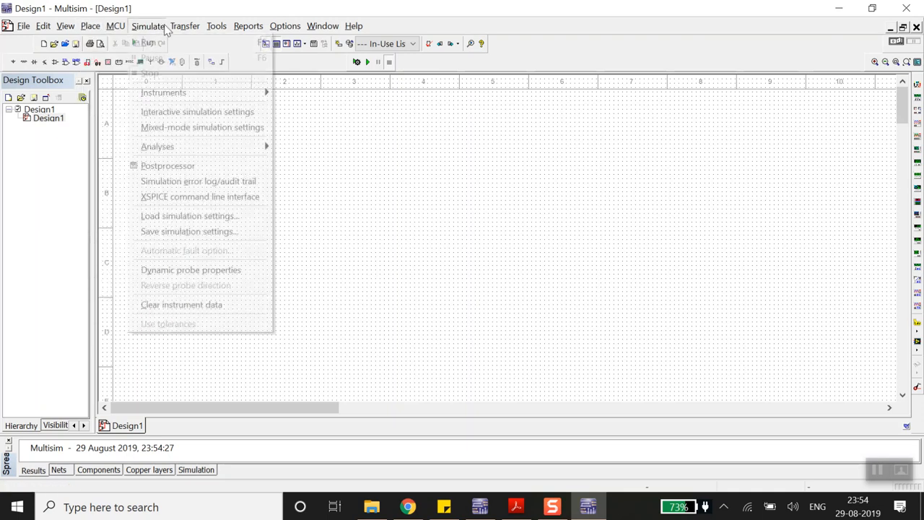
mouse_move(220, 27)
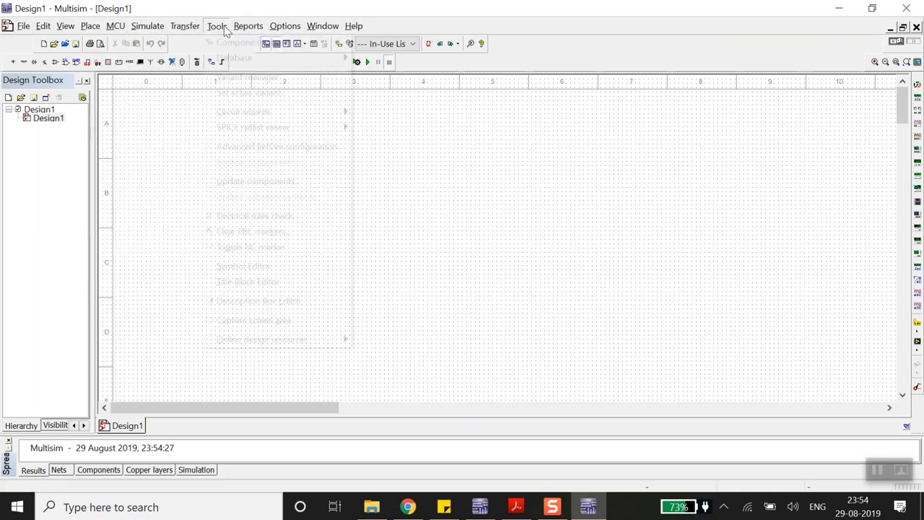
click(228, 43)
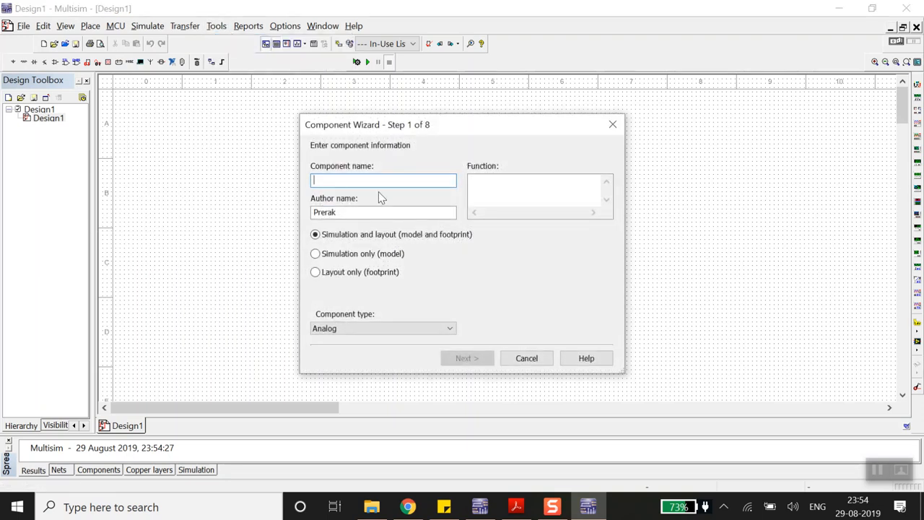
text(39)
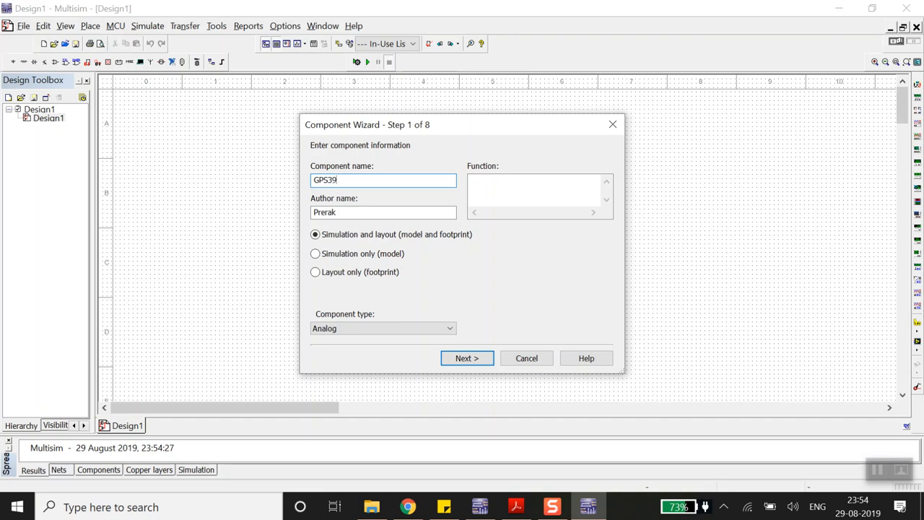
click(352, 273)
click(455, 360)
Step: Assign the SIM39EA footprint from the User Database to the component and set the number of pins to 13
click(584, 164)
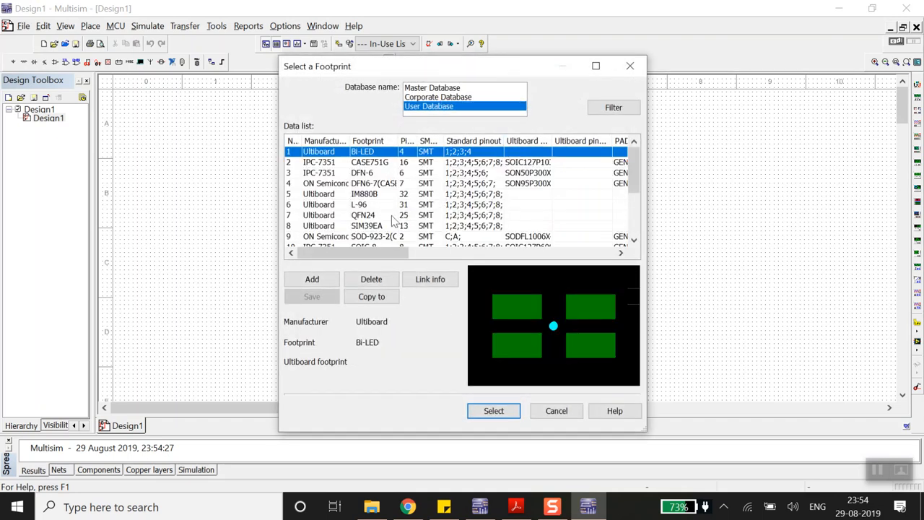
click(370, 228)
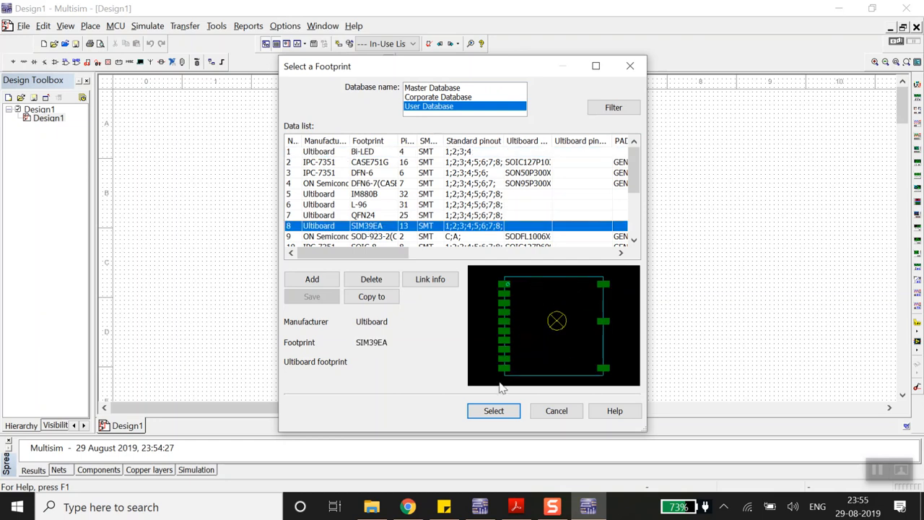
click(493, 410)
double_click(427, 307)
text(13)
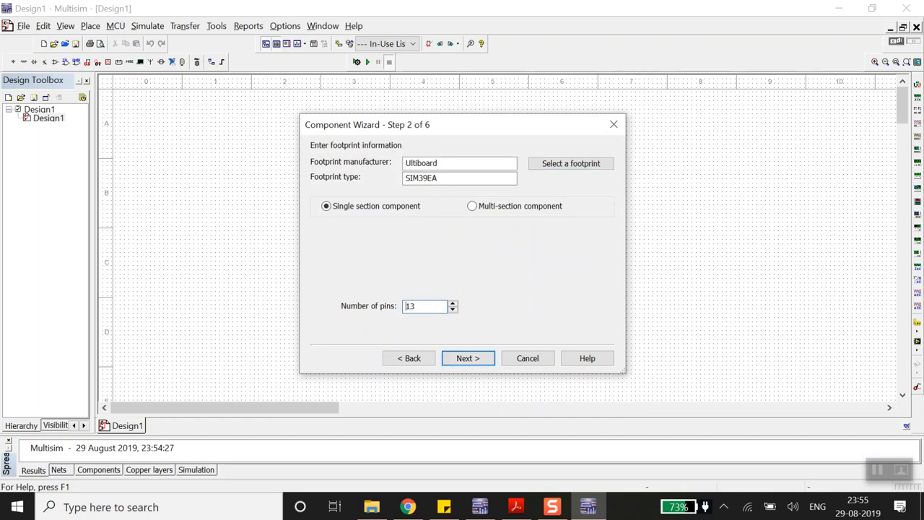
click(468, 358)
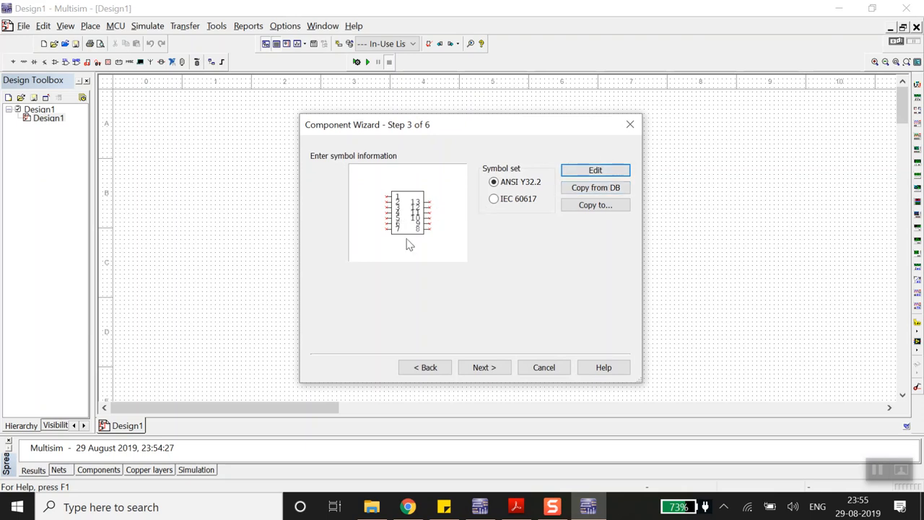
Step: Open the component's symbol in the Symbol Editor and return to the wizard without changing it
click(601, 172)
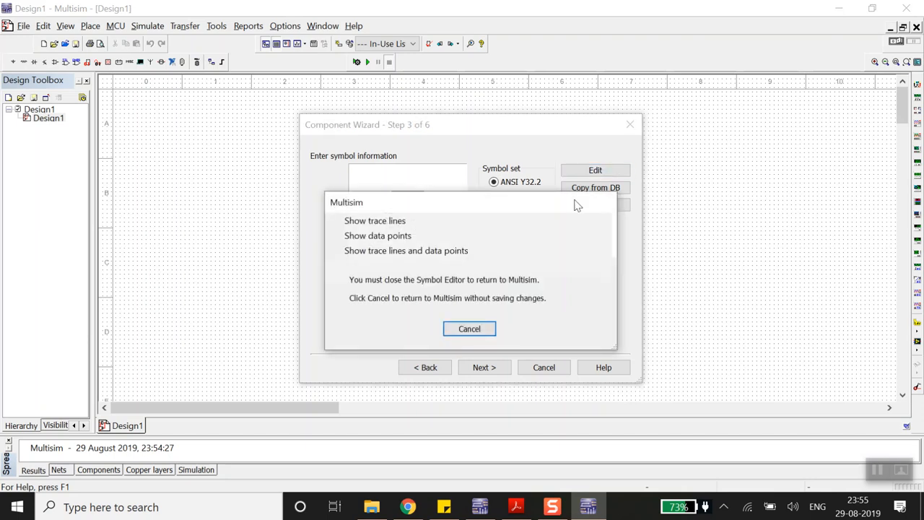
click(482, 327)
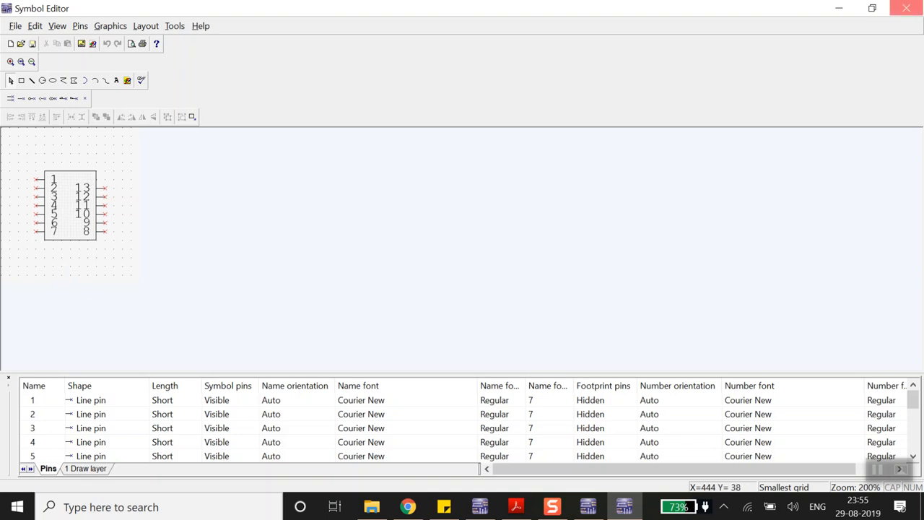
key(alt+F4)
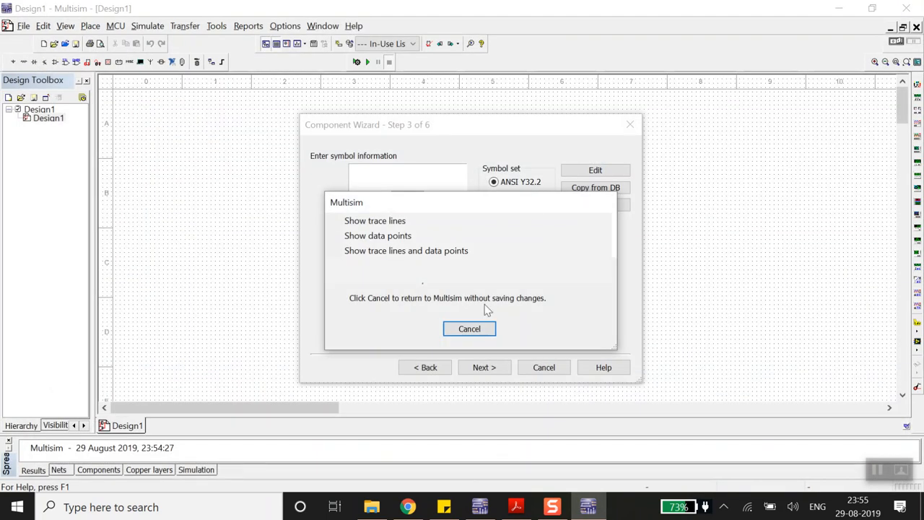
click(469, 328)
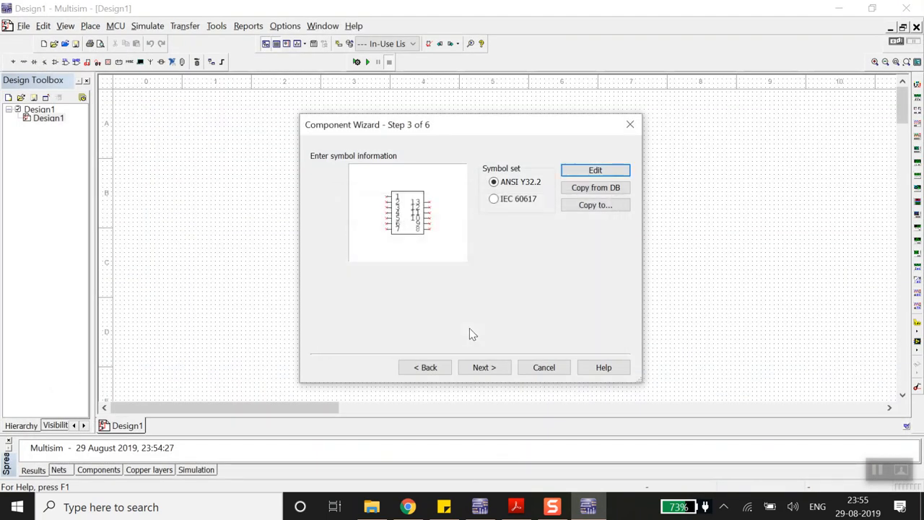
Step: Close the Component Wizard, discarding its data, and switch back to the footprint in Ultiboard
click(629, 125)
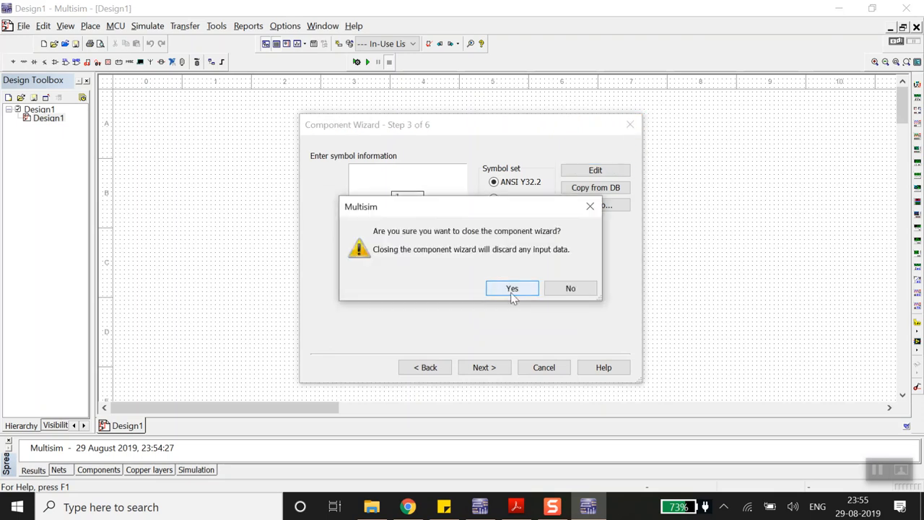
click(511, 288)
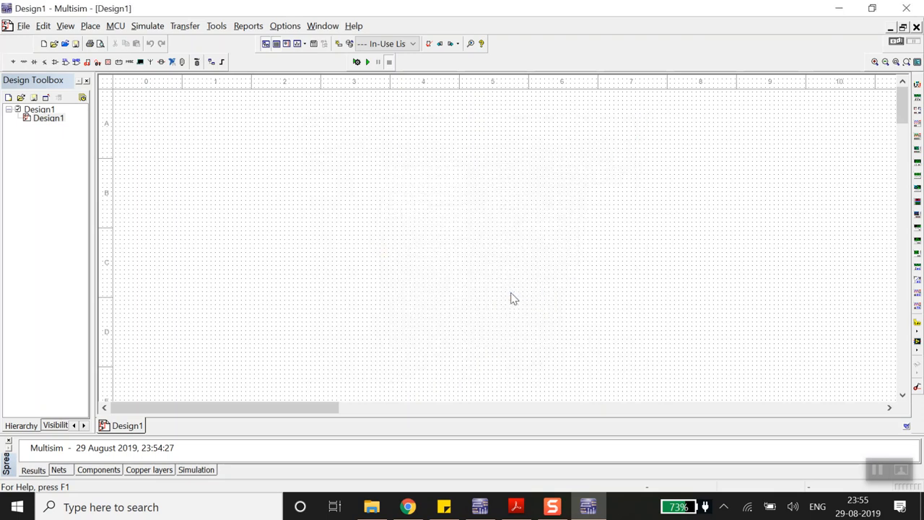
click(481, 507)
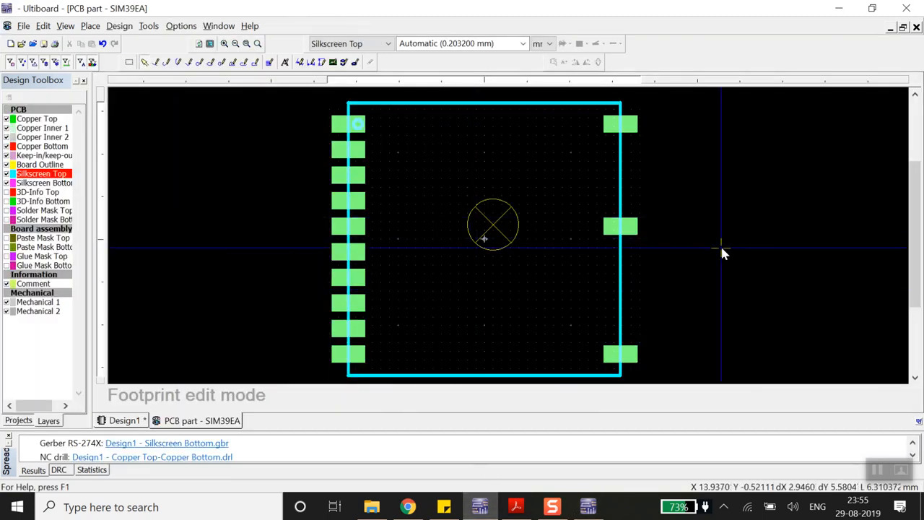